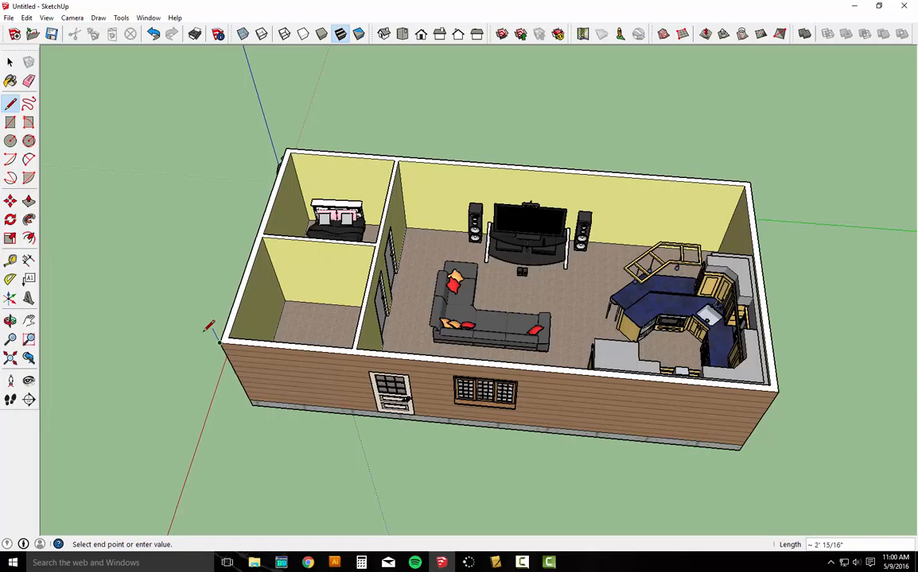
Draw connected 12-inch overhang lines outward along the green and red axes from both top corners of the front wall
text(1)
key(Return)
click(222, 344)
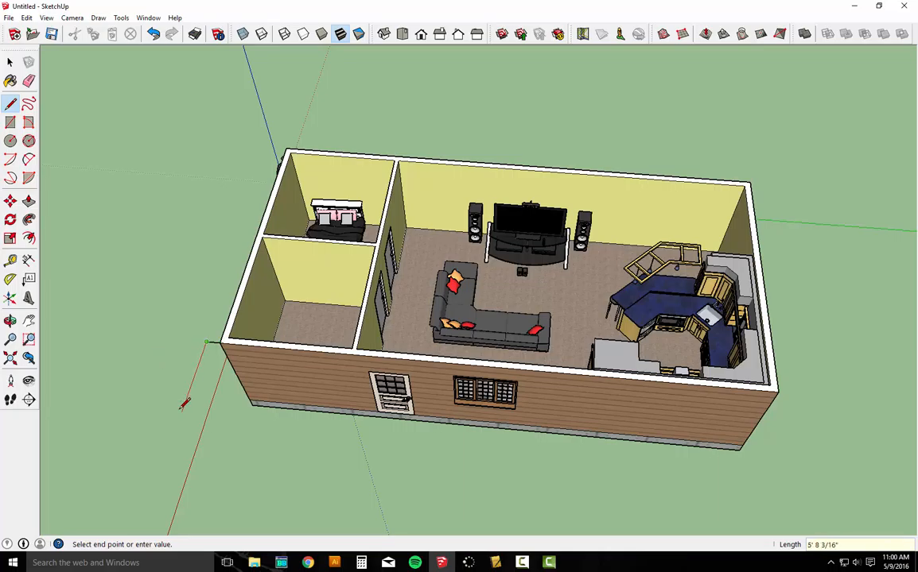
text(12)
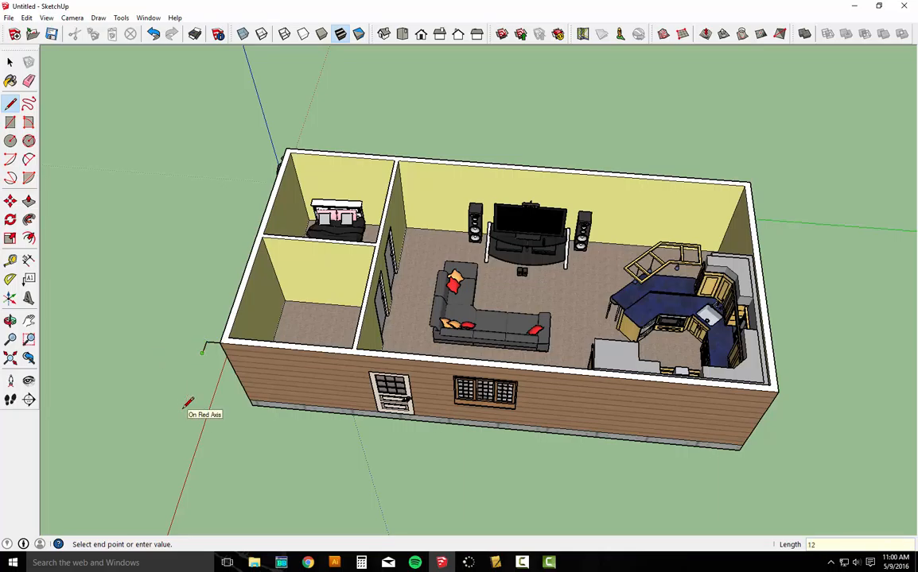
key(Return)
key(Escape)
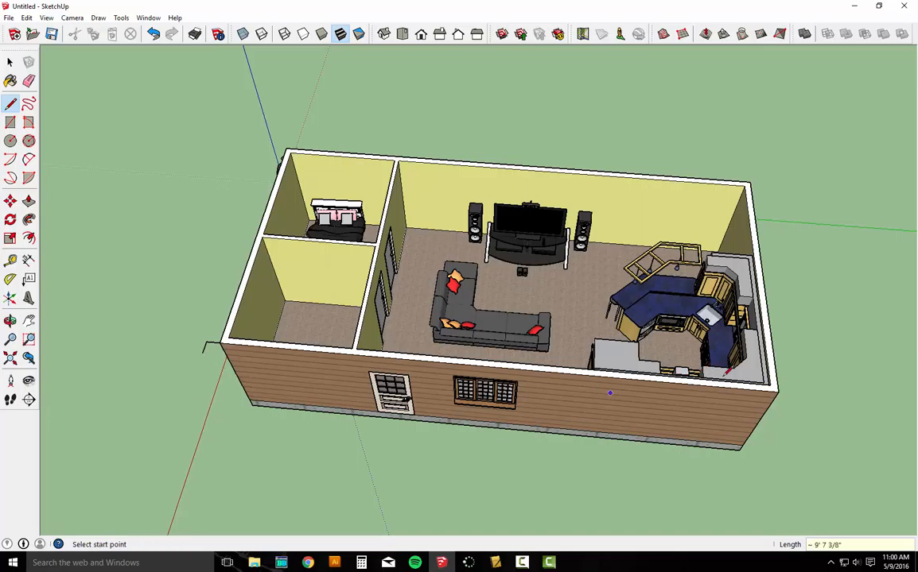
click(779, 390)
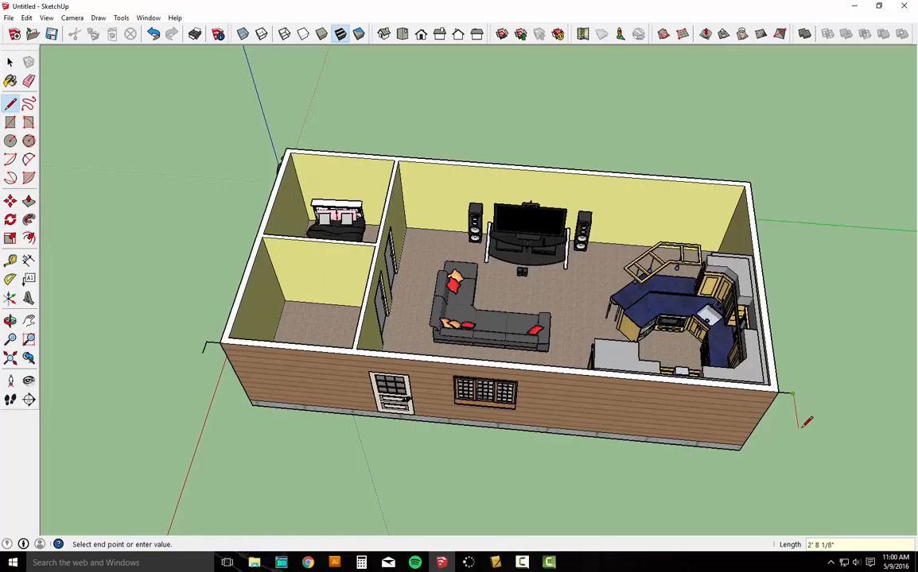
text(12)
key(Return)
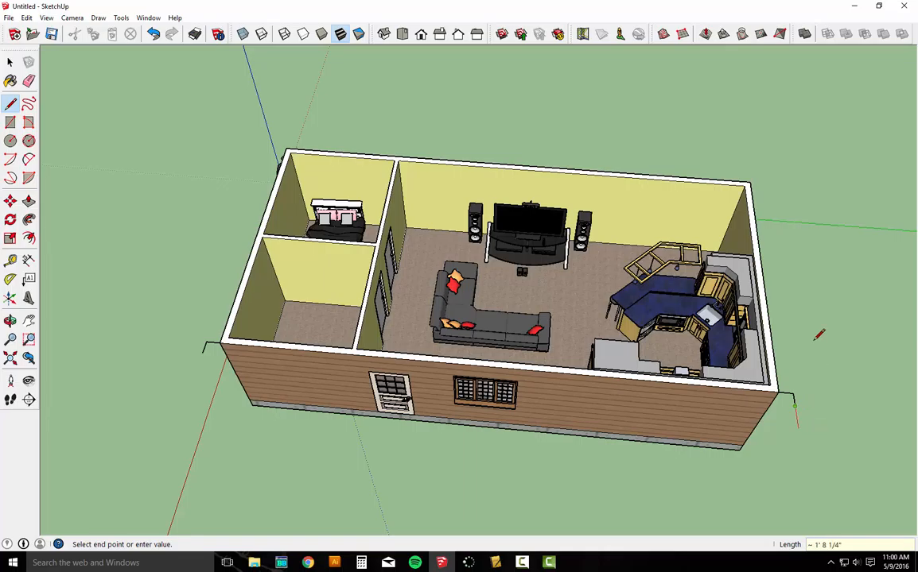
Draw matching 12-inch overhang lines outward along the green and red axes from both top corners of the back wall
click(751, 181)
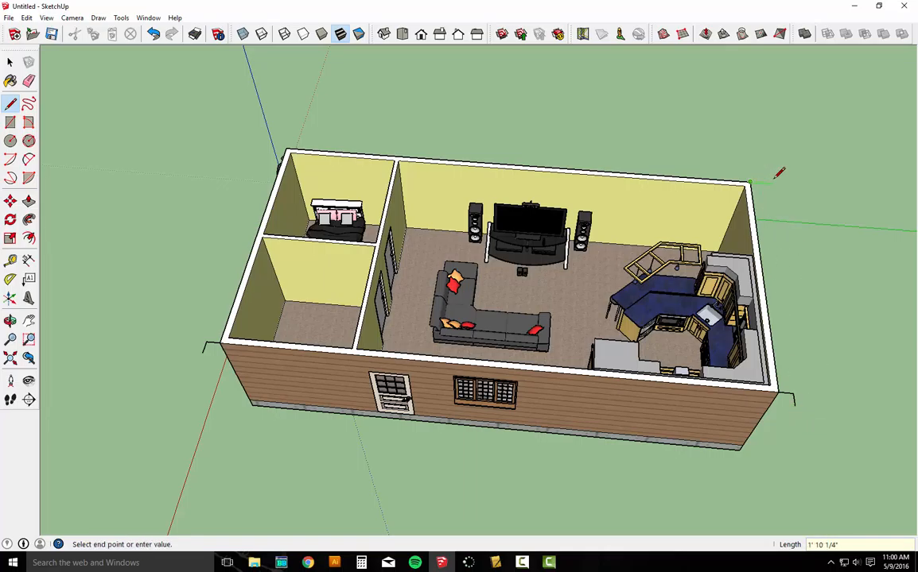
text(1)
text(1)
key(Return)
click(275, 140)
text(1)
key(Return)
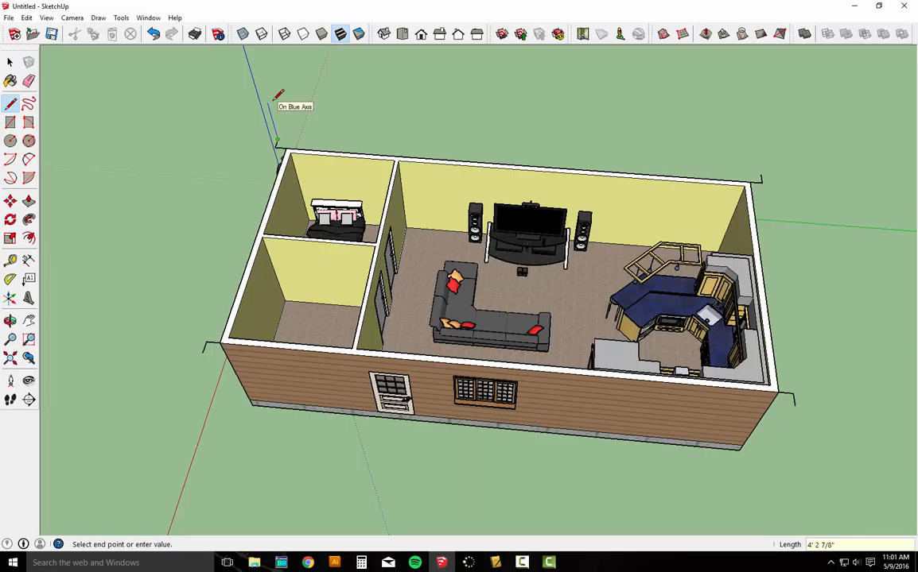
Draw a 7-inch vertical line up from the end of the overhang lines at both back corners
text(7)
key(Return)
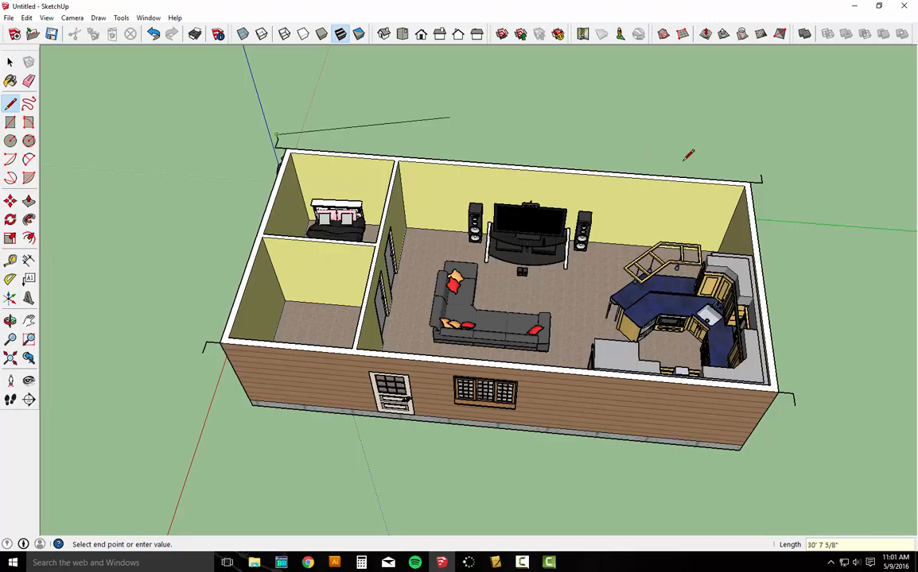
key(Escape)
click(762, 177)
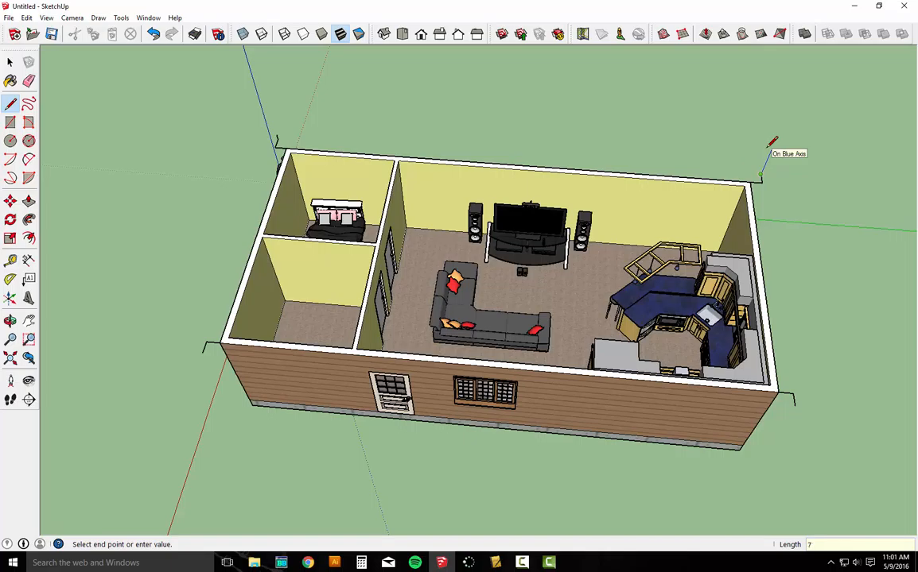
text(7)
key(Return)
key(Escape)
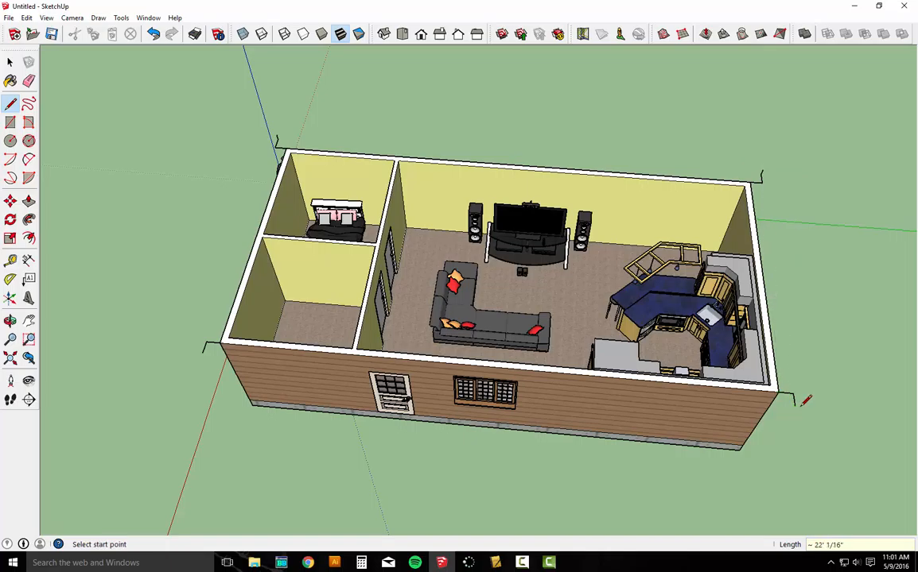
Draw a 7-inch vertical line up from the end of the overhang lines at both front corners
click(793, 403)
text(7)
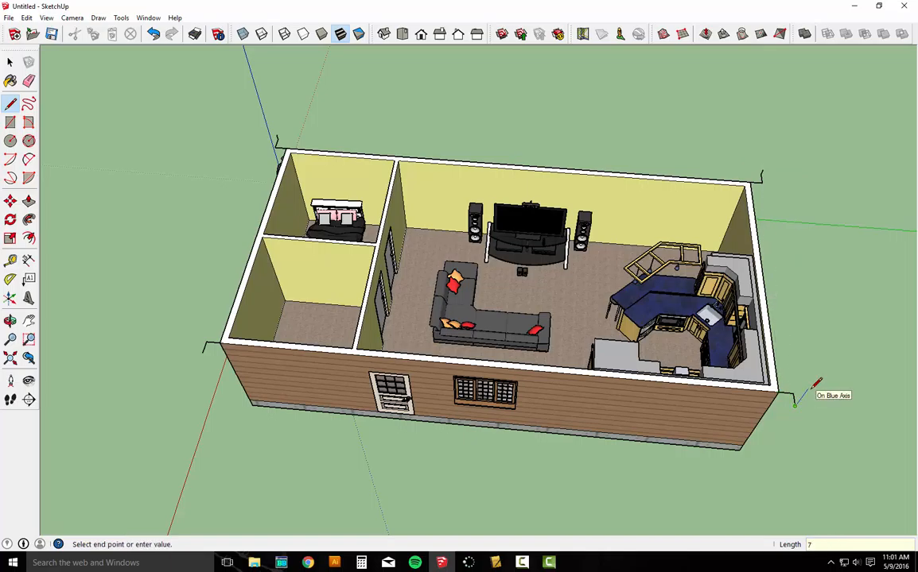
key(Return)
key(Escape)
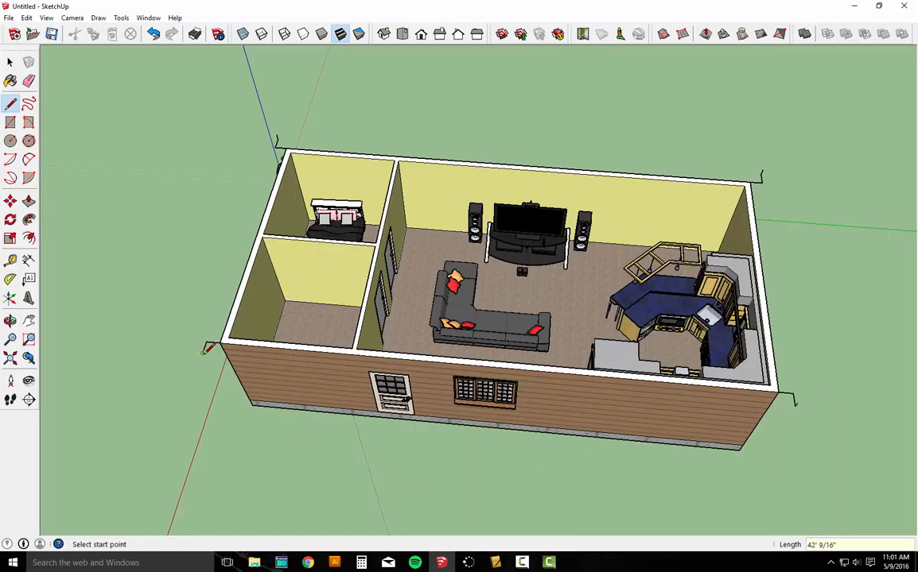
click(204, 343)
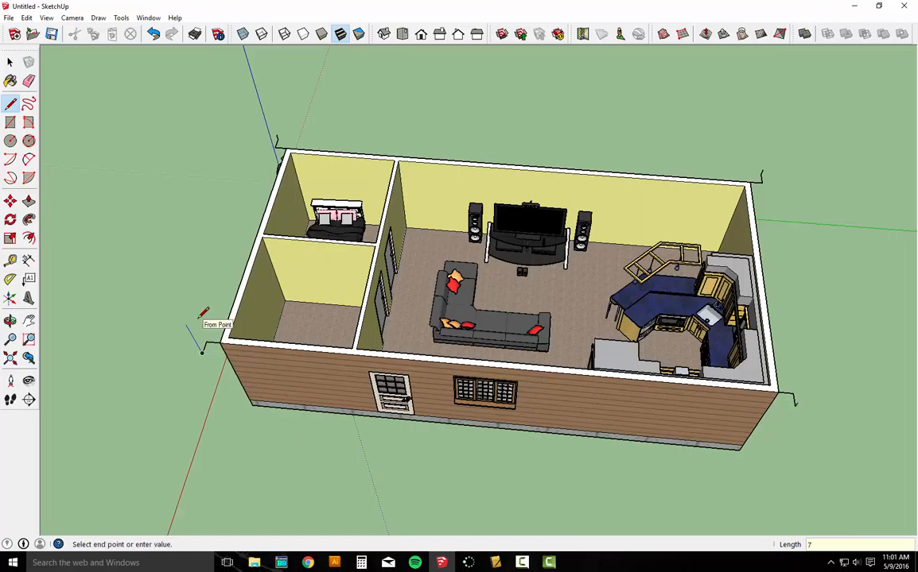
key(Escape)
Form the roof slab with two 22' by 42' rectangles joining the lower ends and the upper ends of the vertical lines
mouse_move(197, 343)
middle_down()
mouse_move(267, 283)
mouse_move(206, 341)
middle_up()
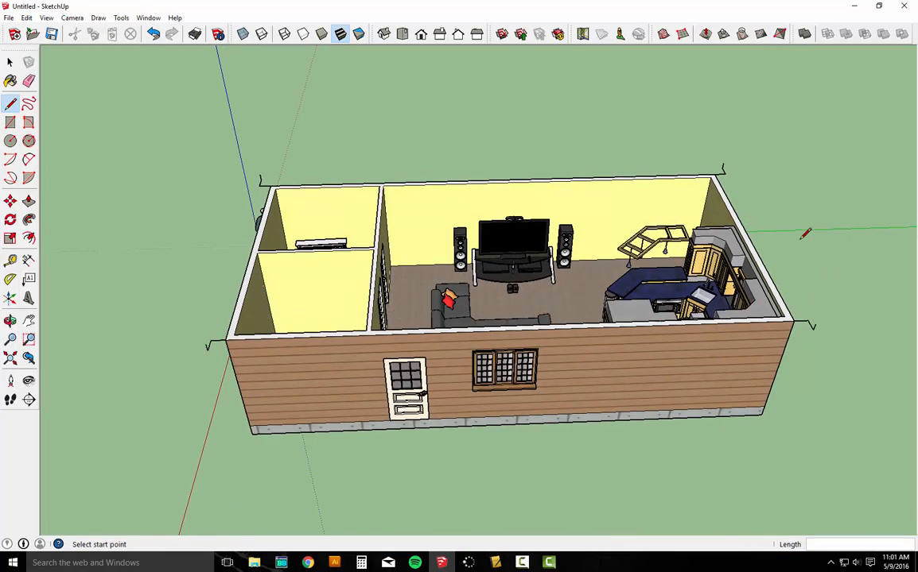
click(10, 121)
click(262, 181)
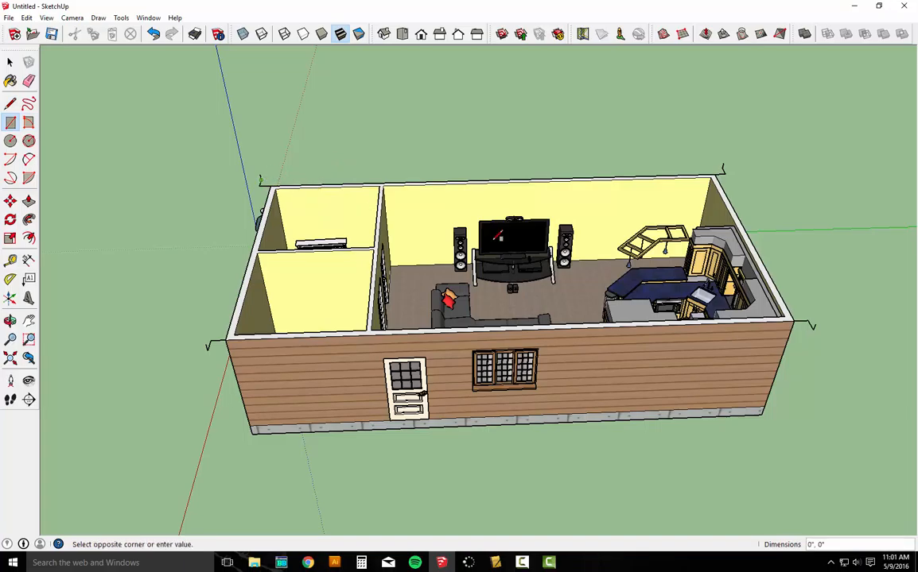
click(814, 326)
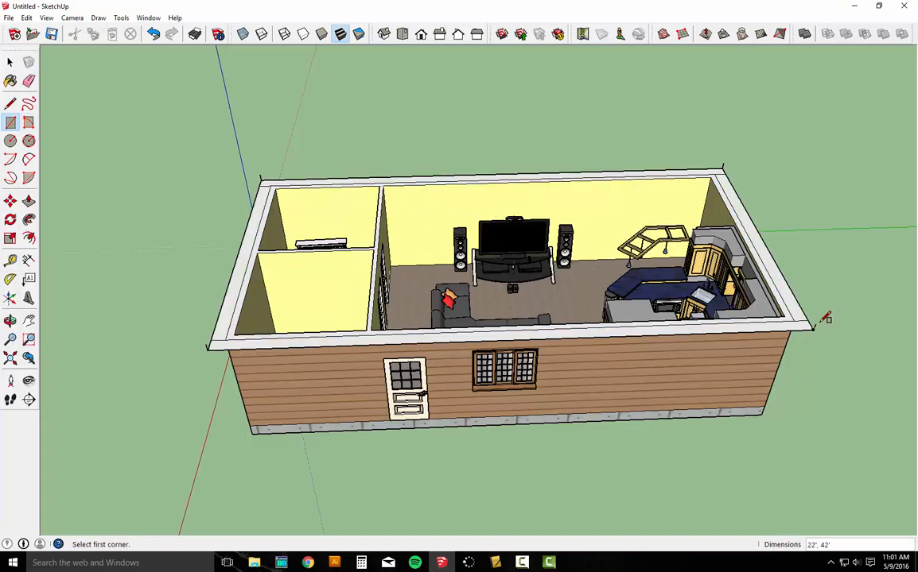
click(815, 324)
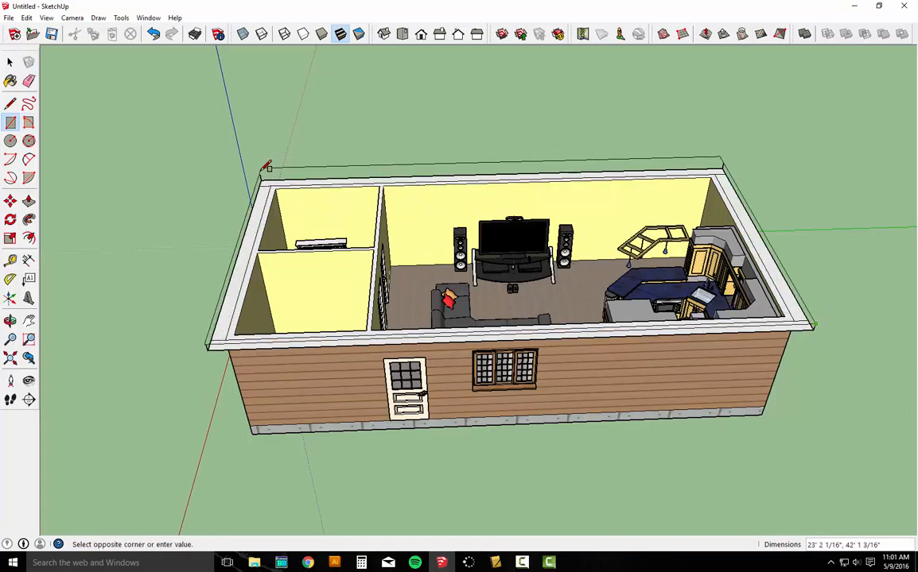
click(266, 173)
Draw an 11' line from a corner of the roof slab to the midpoint of its short top edge on the kitchen end
middle_drag(334, 275, 576, 170)
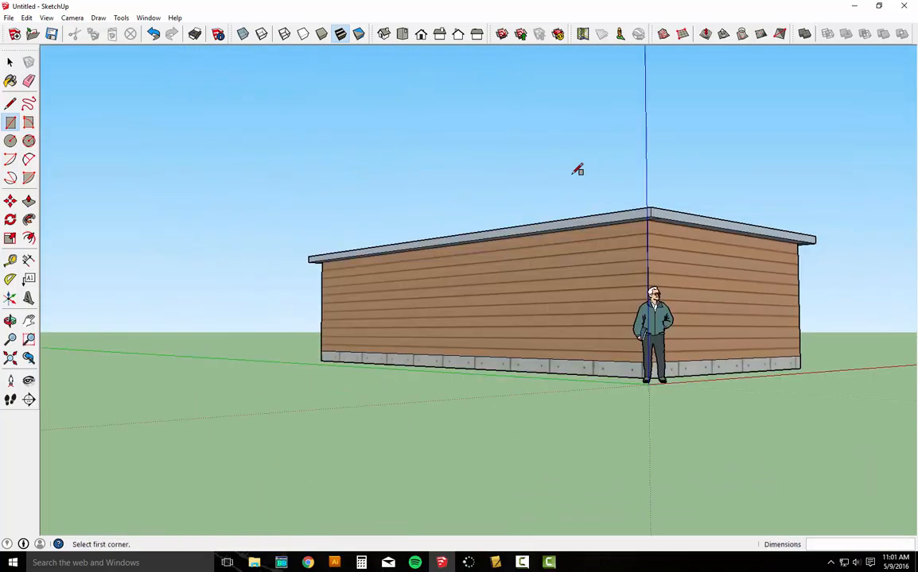
middle_drag(717, 249, 604, 72)
scroll(597, 76, up, 4)
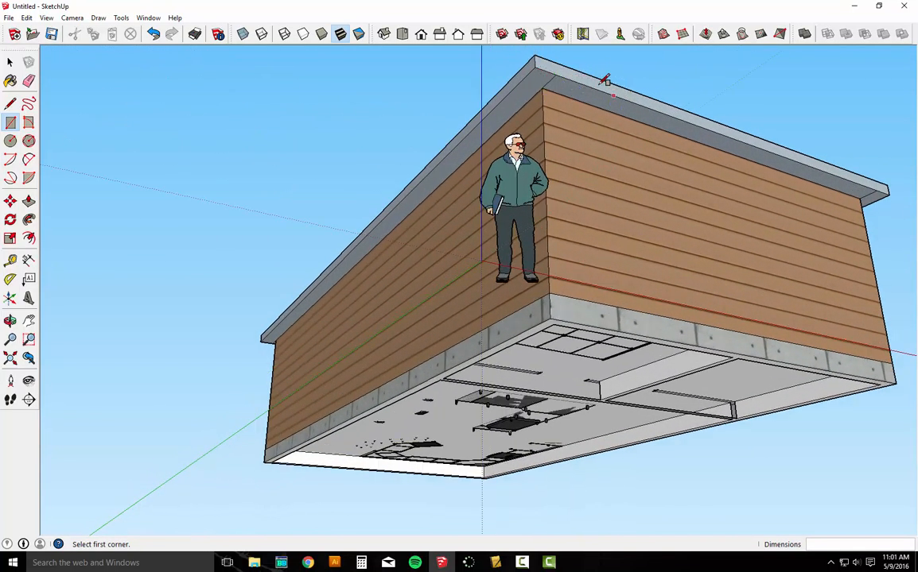
middle_drag(427, 78, 805, 276)
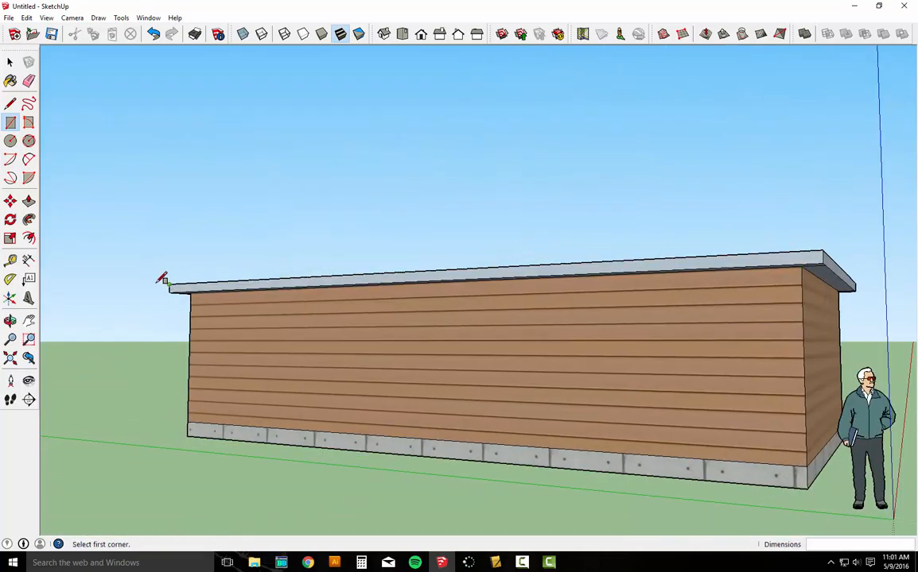
middle_drag(162, 275, 523, 432)
click(314, 403)
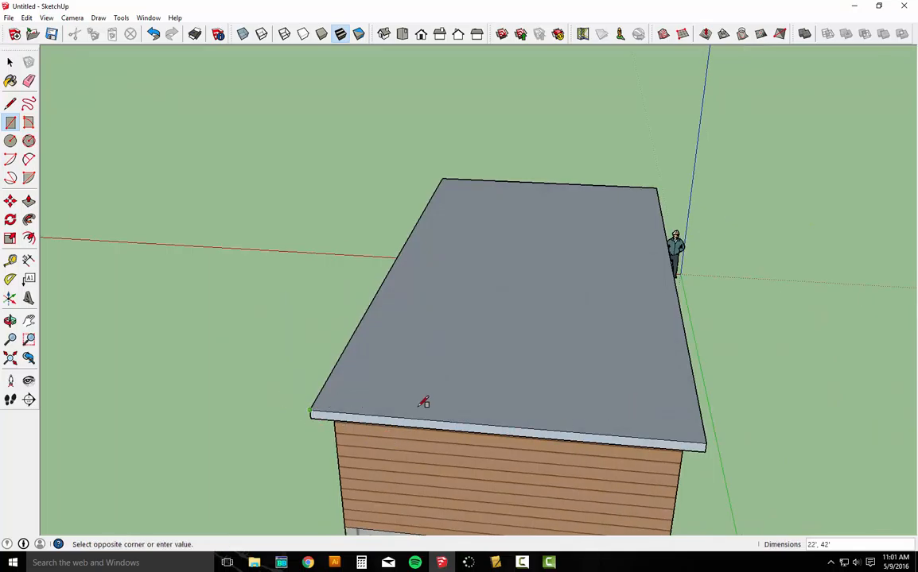
key(Escape)
click(10, 104)
click(11, 104)
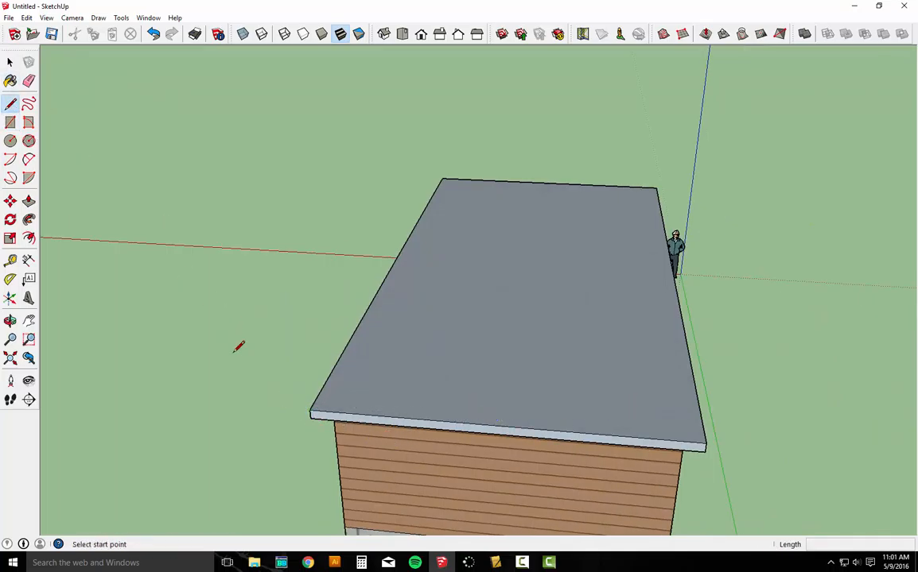
click(311, 411)
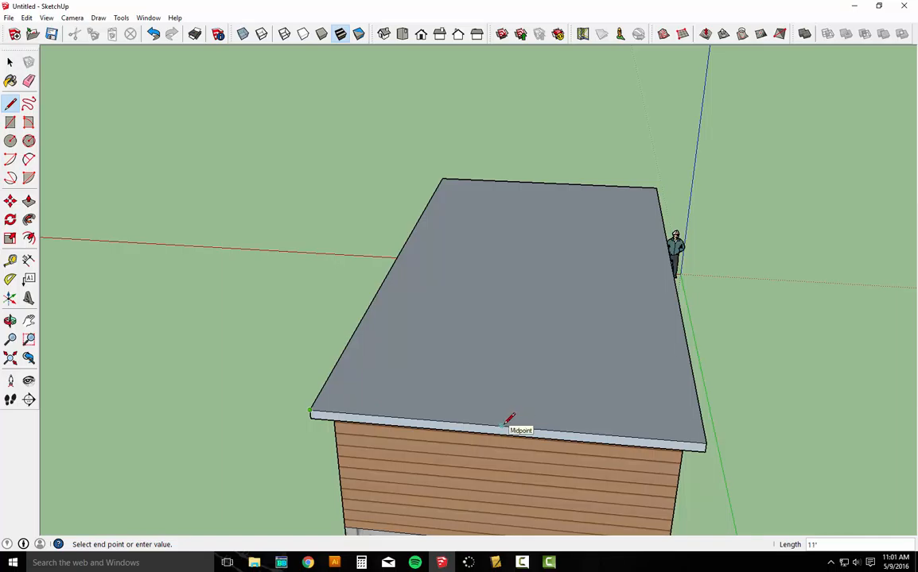
click(508, 420)
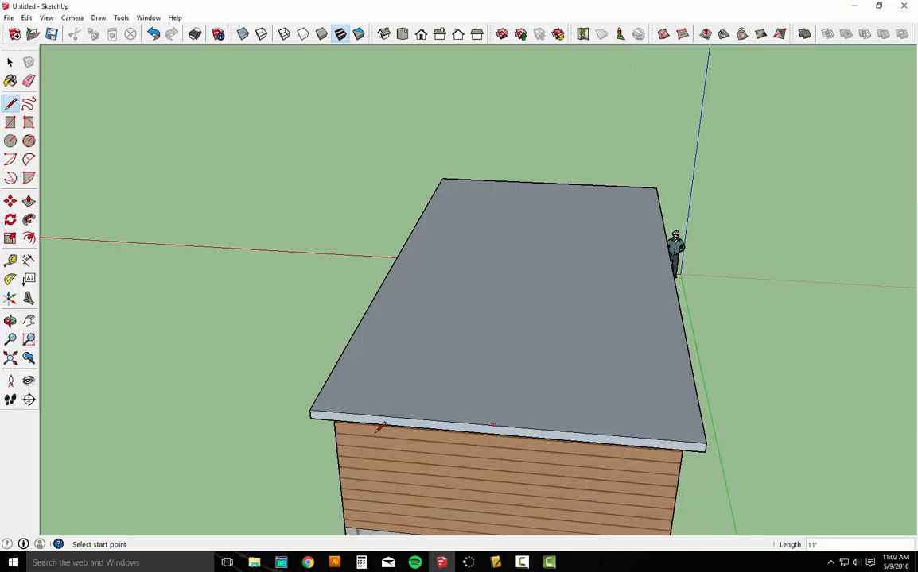
Draw a gable triangle with a 55-inch peak above the short edge's midpoint, and erase its vertical centre line
click(502, 427)
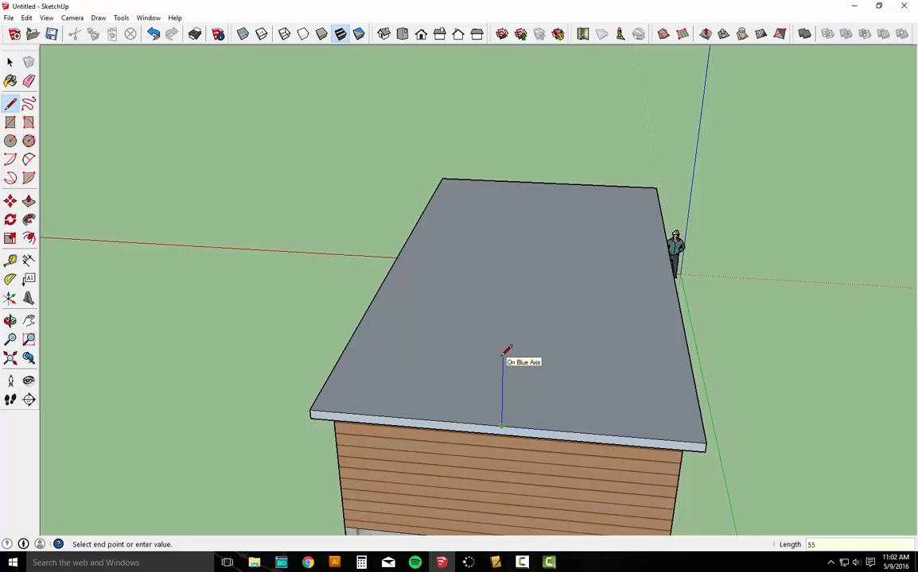
click(503, 356)
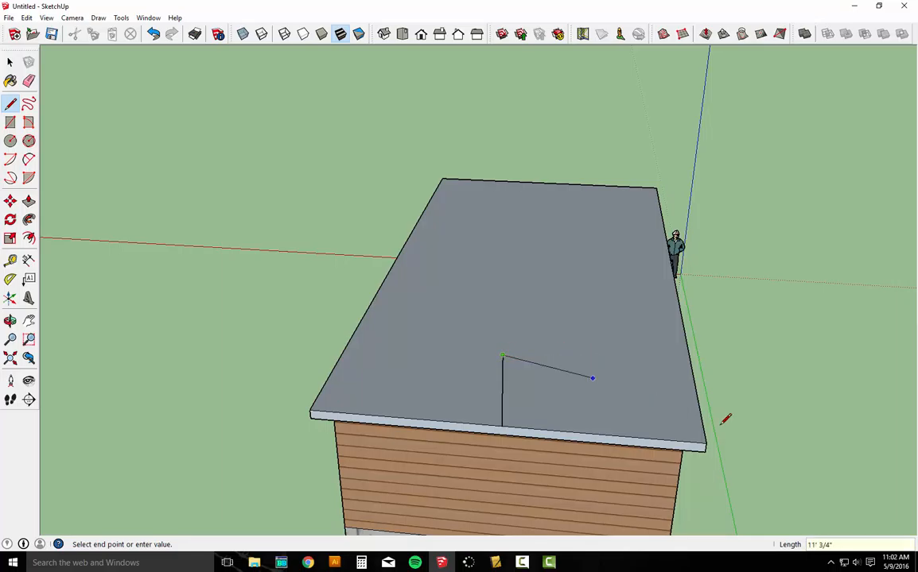
click(704, 444)
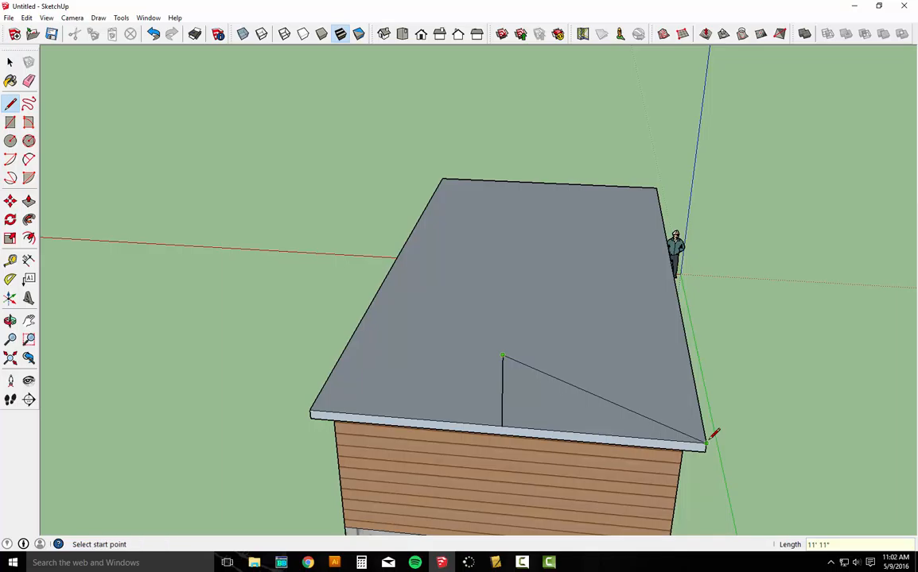
click(503, 356)
click(310, 413)
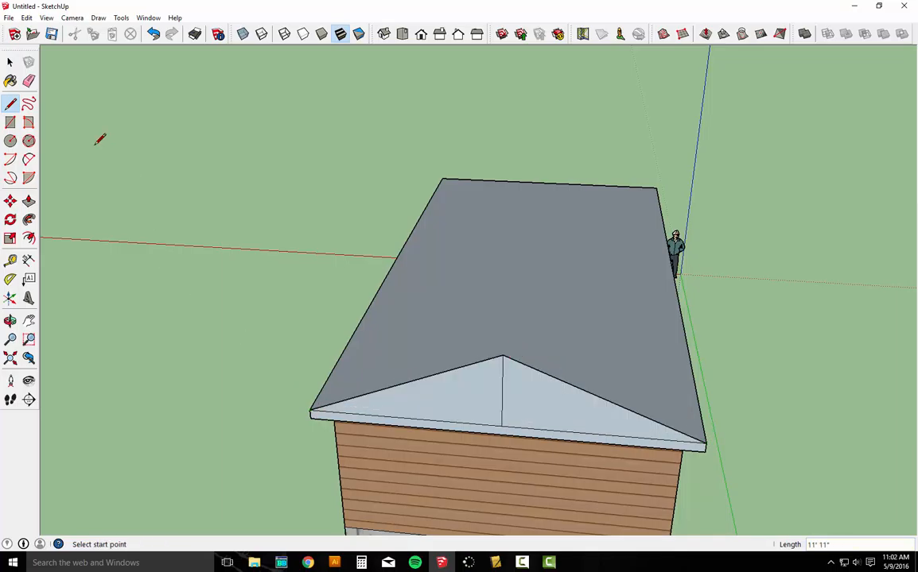
click(29, 81)
click(502, 382)
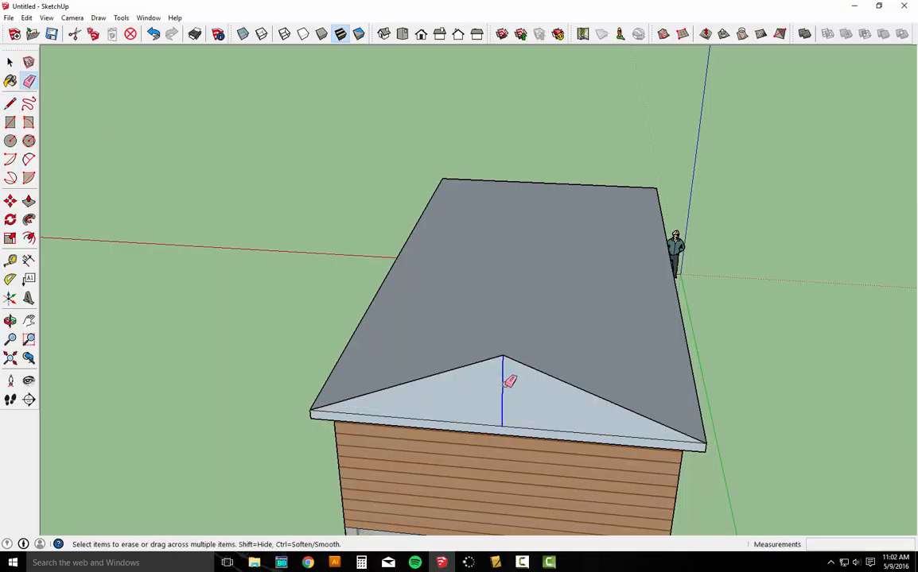
Extrude the gable triangle 42' along the roof slab to its opposite end
mouse_move(606, 336)
middle_down()
mouse_move(293, 394)
mouse_move(200, 347)
middle_up()
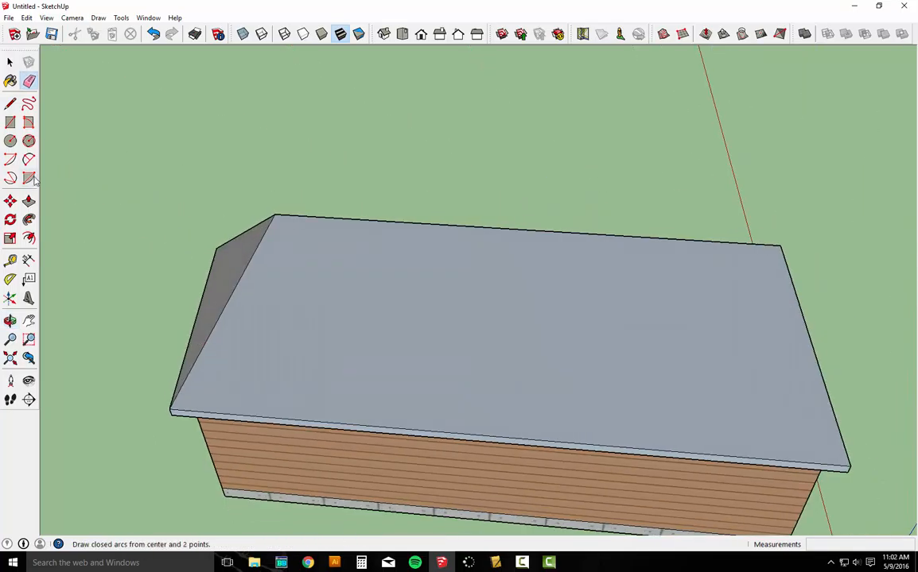
click(29, 201)
drag(227, 266, 848, 472)
scroll(207, 327, up, 1)
middle_drag(207, 327, 660, 89)
scroll(148, 307, up, 1)
scroll(199, 309, down, 2)
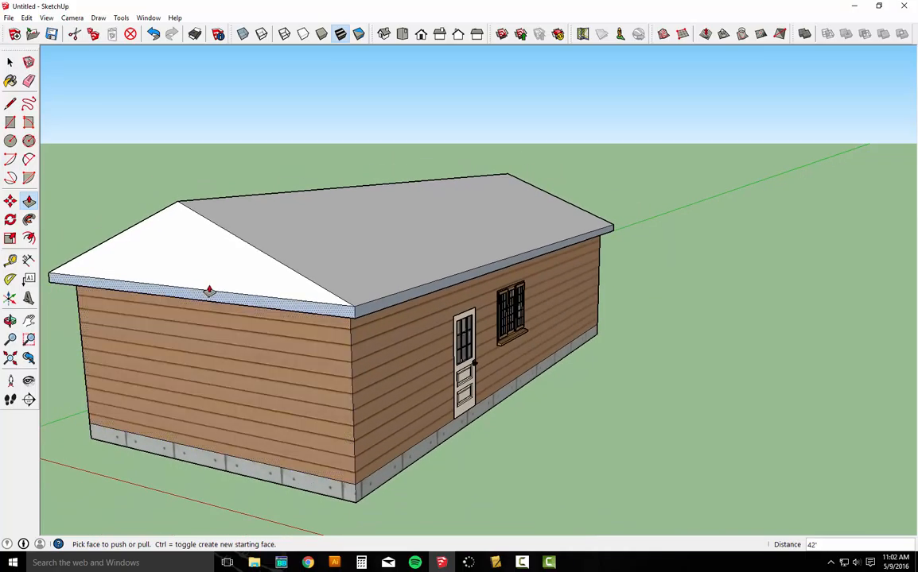
Offset the outline of the white gable triangle inward by 7 inches
middle_drag(209, 291, 455, 288)
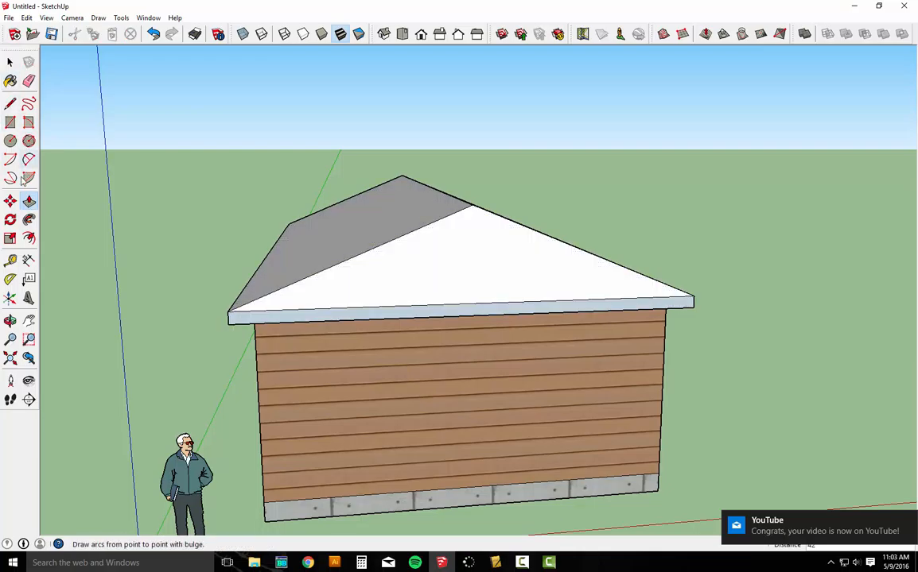
click(11, 219)
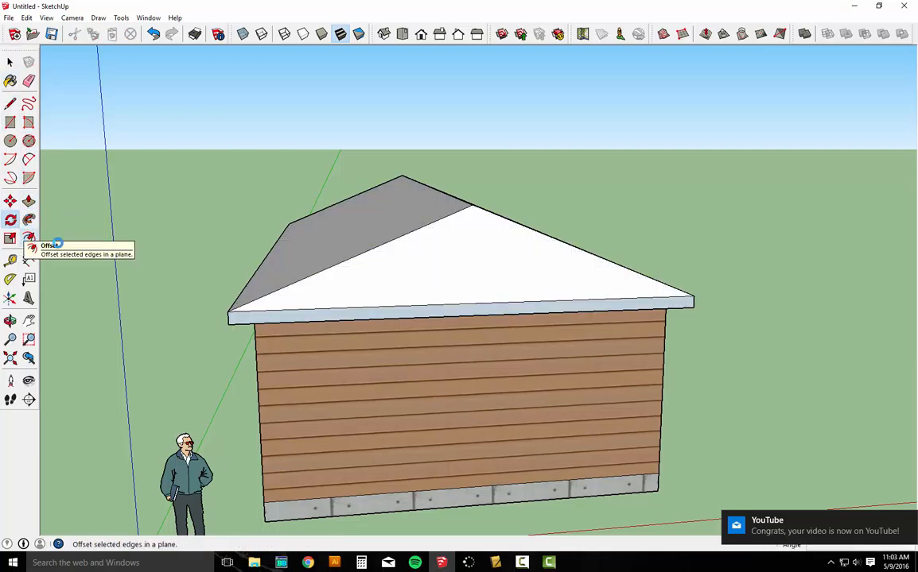
click(28, 237)
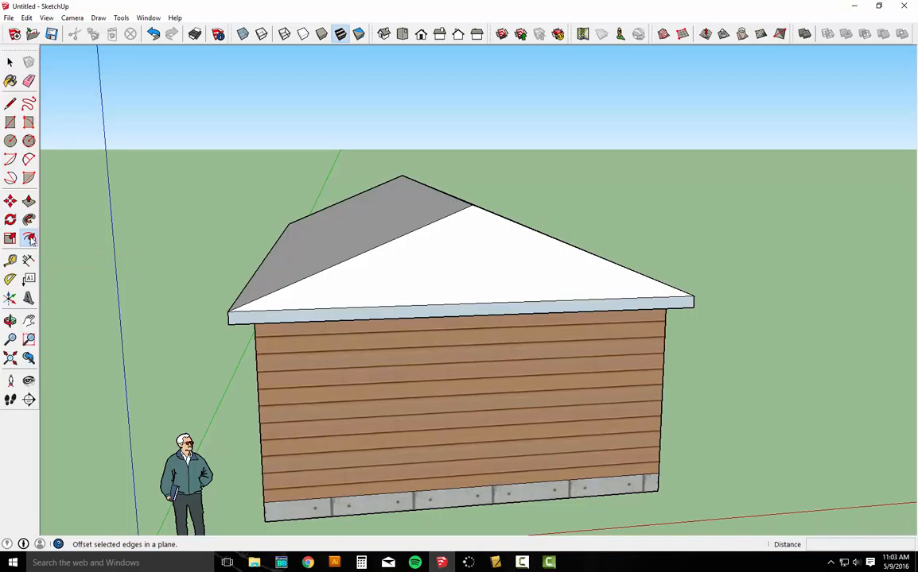
click(363, 253)
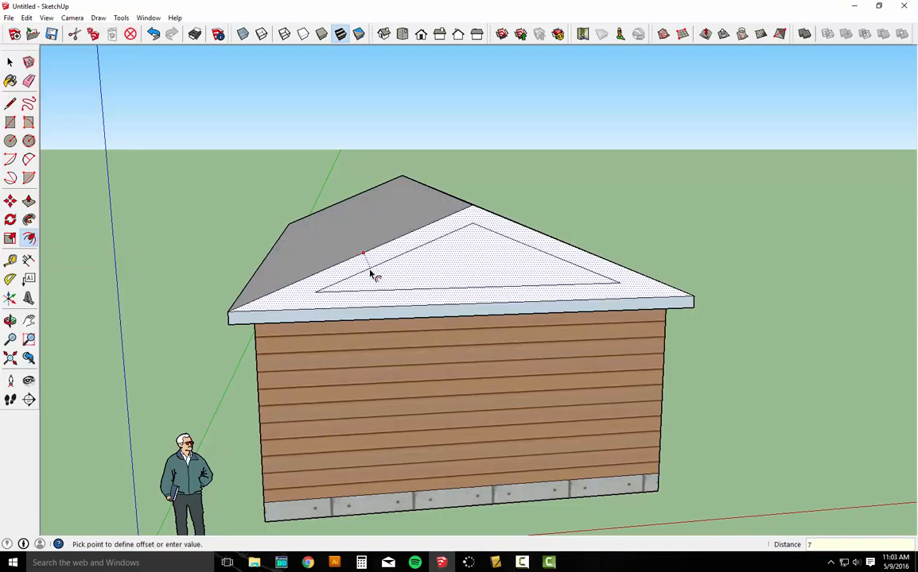
key(Return)
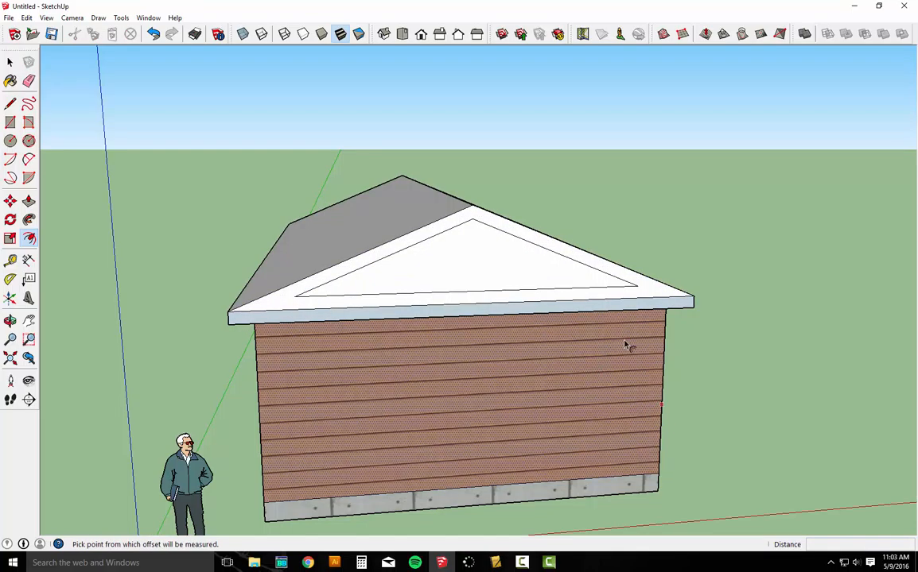
Draw a vertical line from each lower corner of the inner triangle down to the bottom edge of the roof slab
click(11, 104)
scroll(311, 287, up, 1)
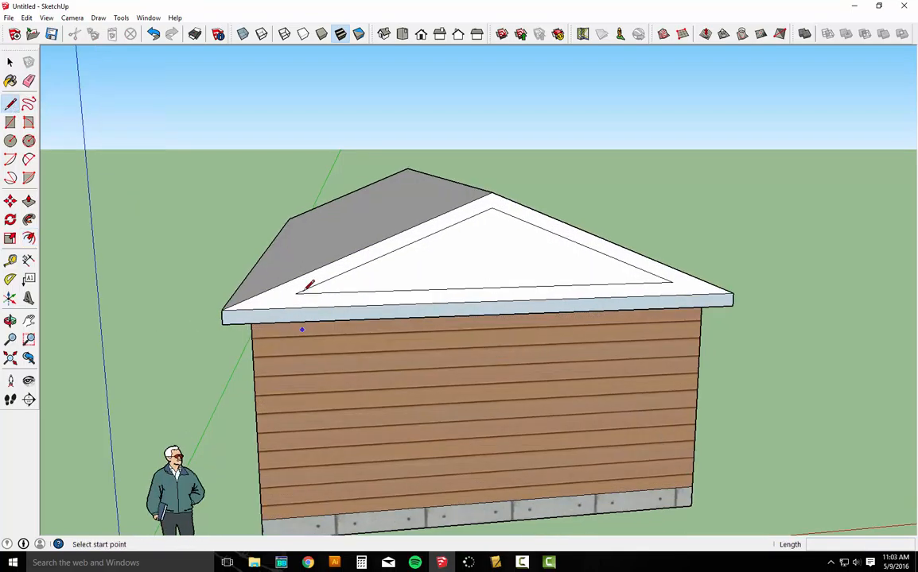
scroll(306, 290, up, 1)
click(293, 285)
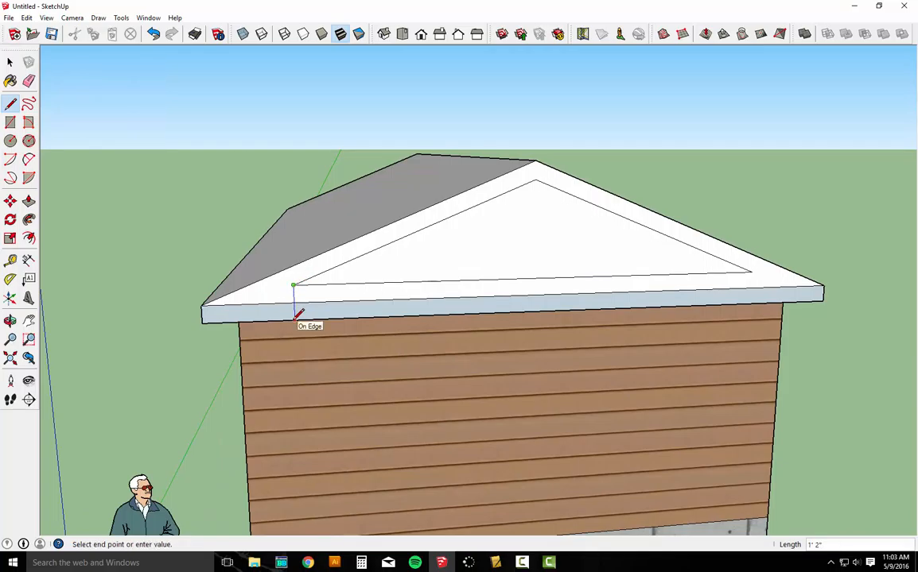
click(294, 318)
click(752, 273)
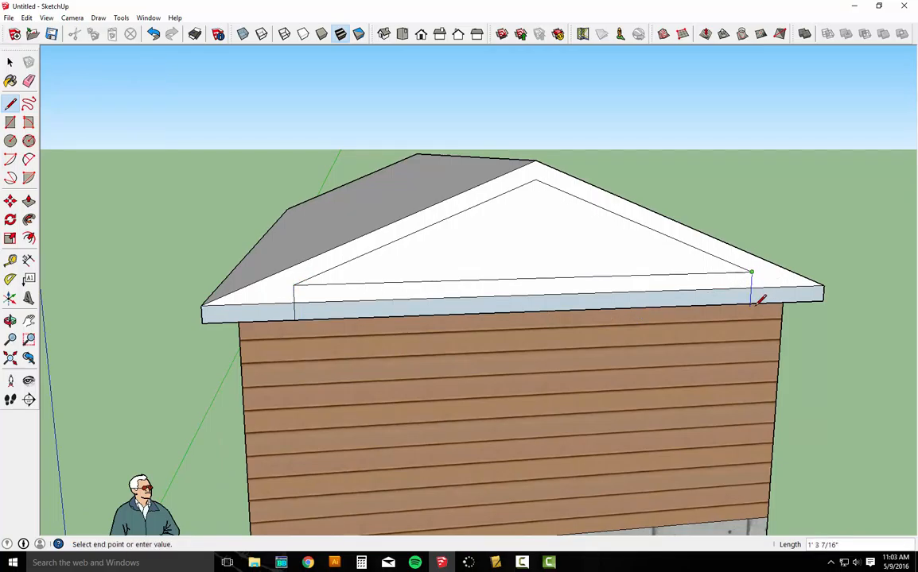
click(762, 297)
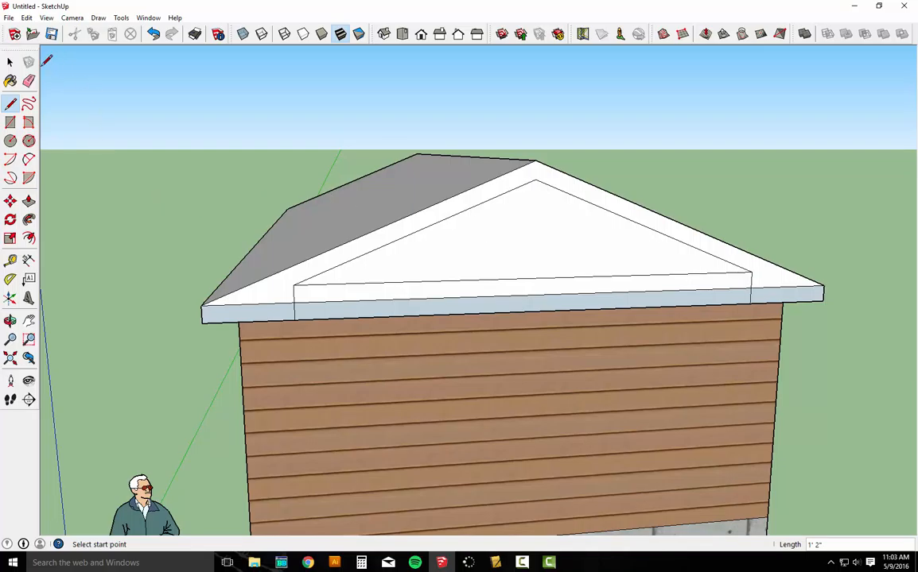
Erase the inner triangle's base and the slab's top edge across the gable, merging the faces inside and outside the inner outline
click(29, 80)
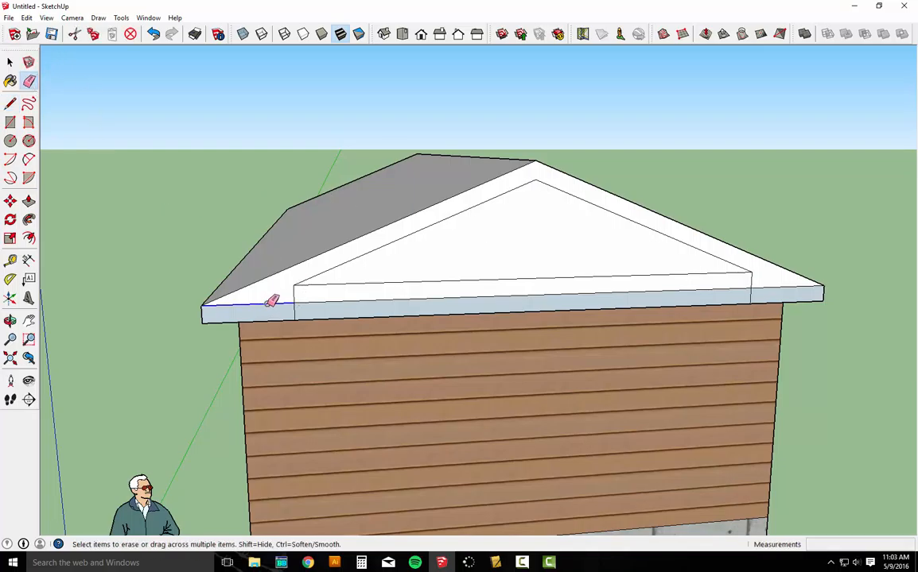
drag(451, 267, 451, 304)
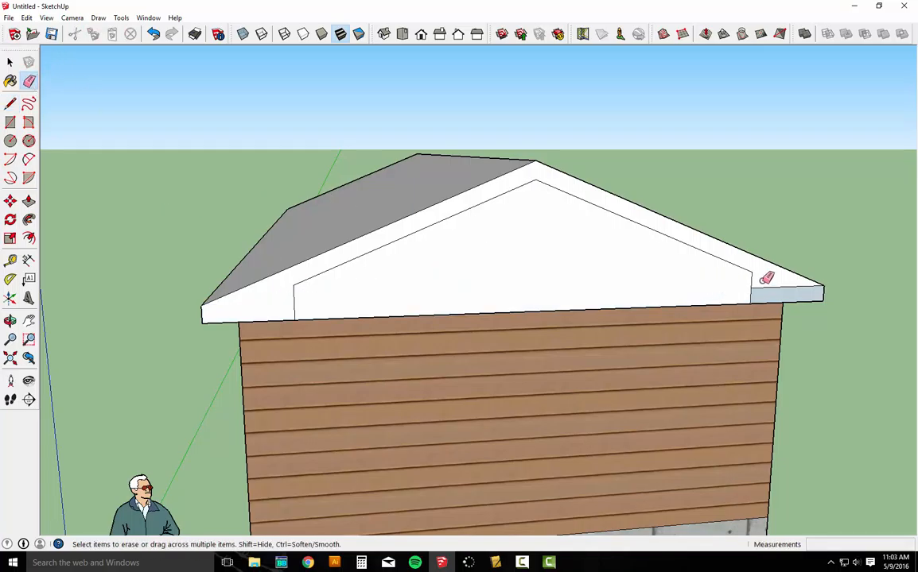
click(779, 287)
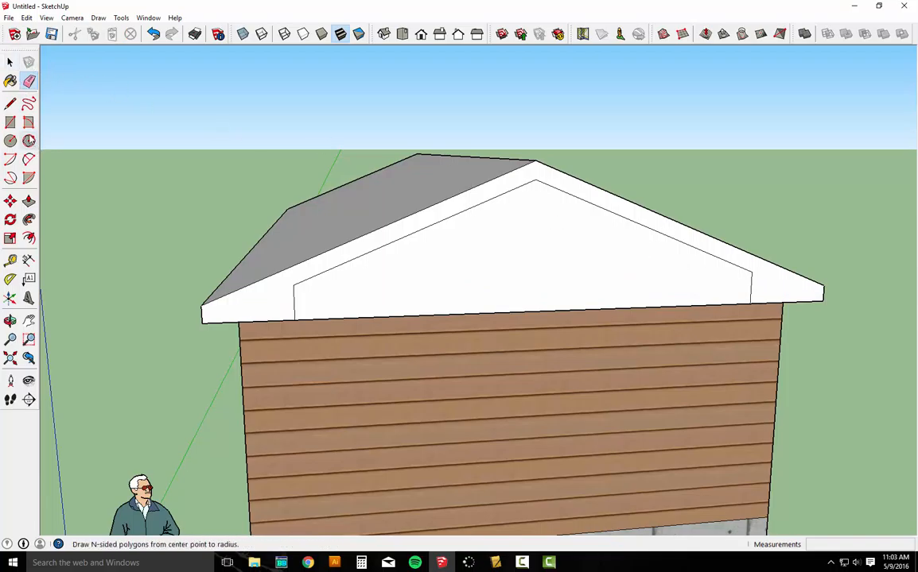
Push the inner gable panel back 1' so the roof's outer border overhangs the end wall
click(29, 202)
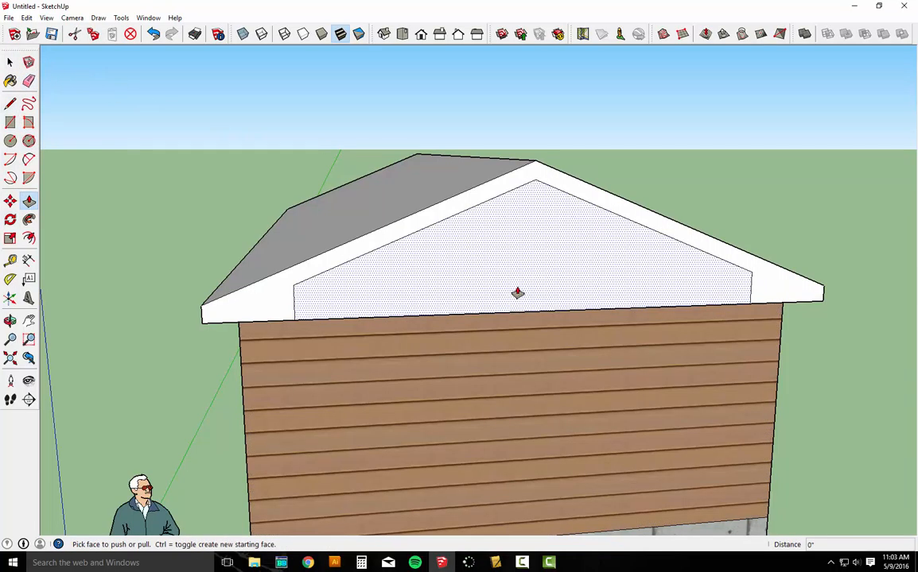
click(517, 292)
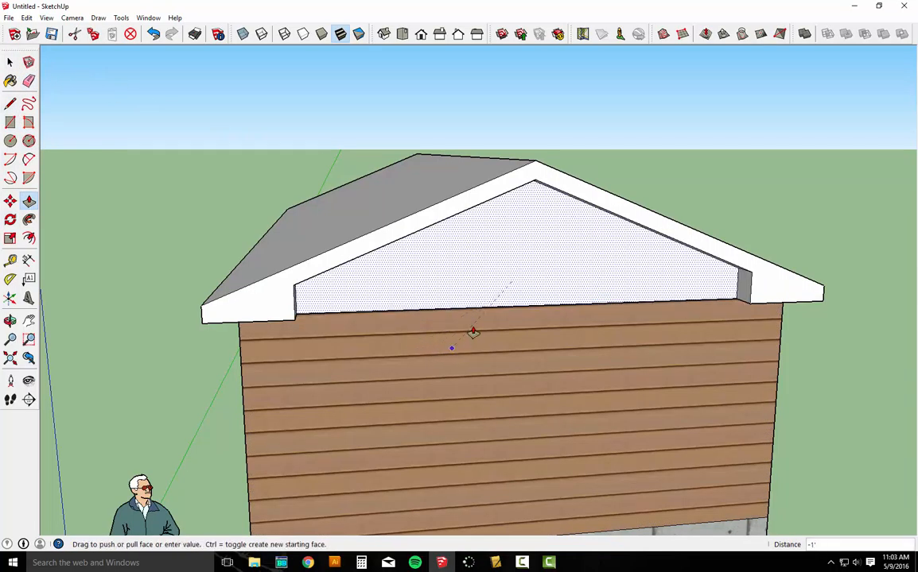
click(454, 343)
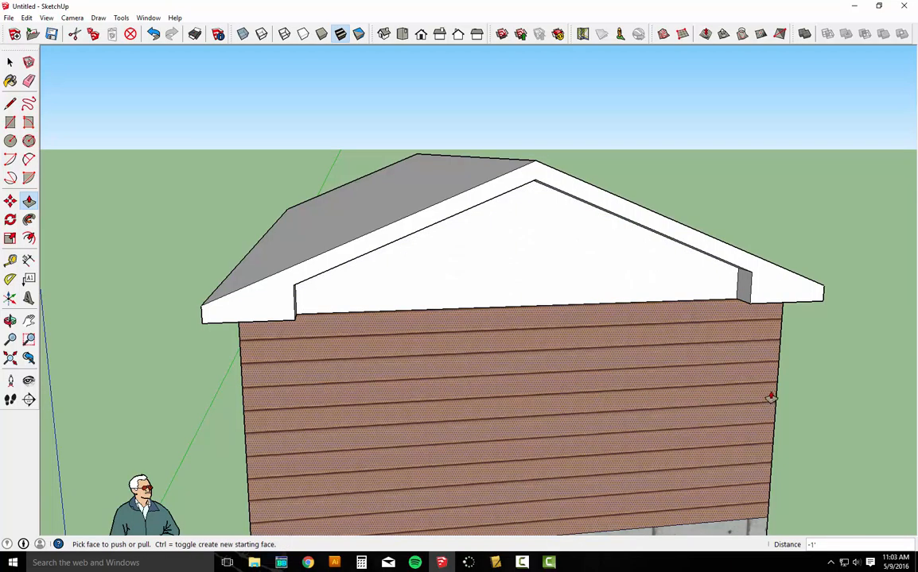
middle_drag(769, 394, 385, 360)
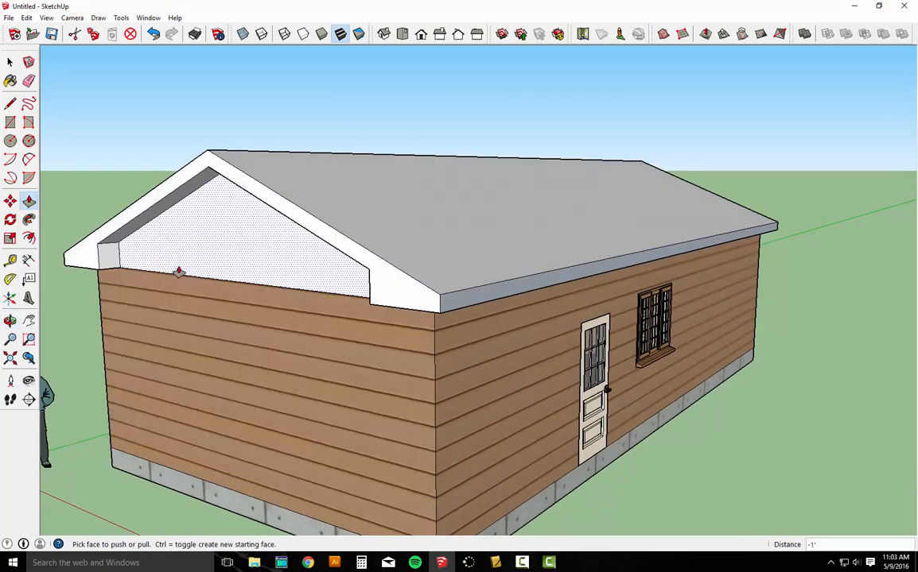
Erase the edge between the recessed gable panel and the siding wall to merge them into one face
click(28, 82)
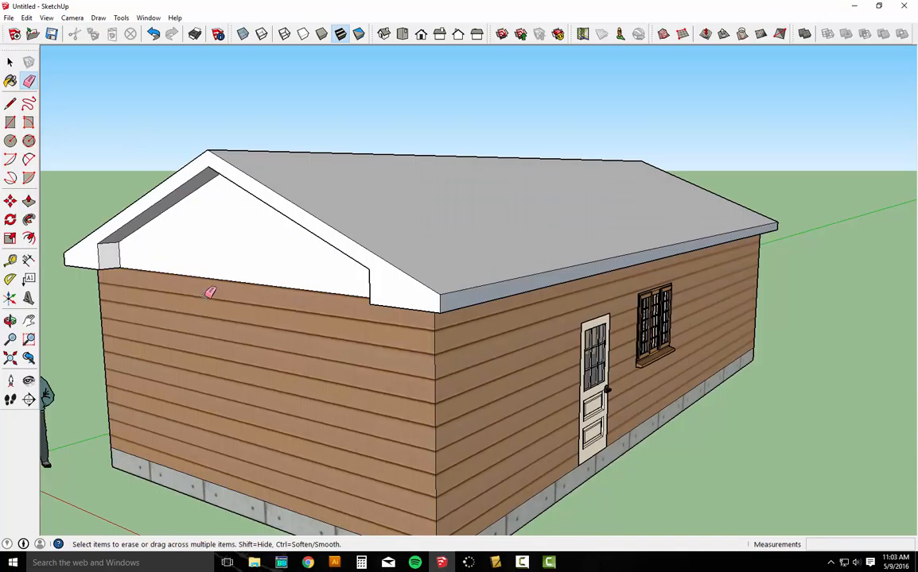
drag(210, 293, 209, 269)
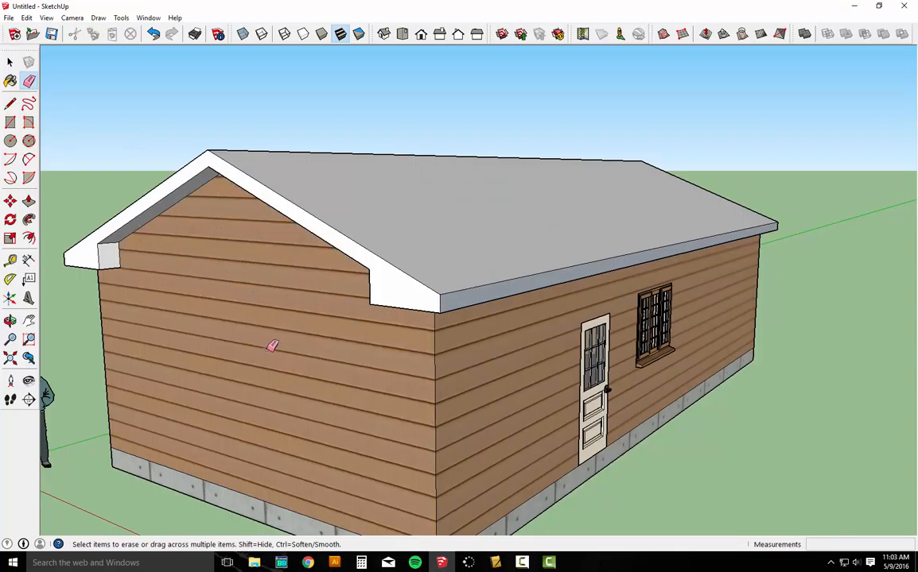
mouse_move(268, 346)
middle_down()
mouse_move(288, 338)
mouse_move(267, 341)
mouse_move(278, 338)
middle_up()
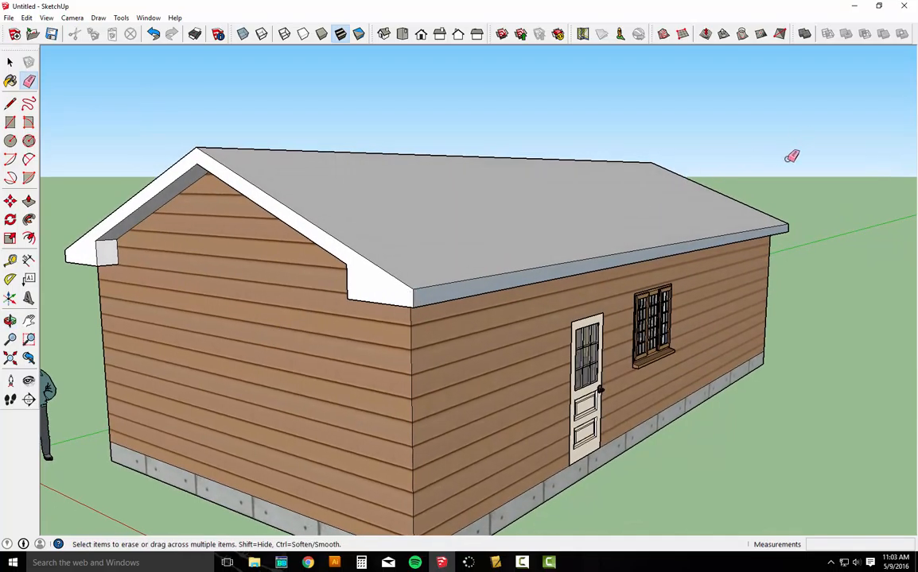
Mark a point 11' along the ridge from the end opposite the gable, and draw lines from it to both roof corners there
mouse_move(790, 153)
middle_down()
mouse_move(722, 184)
mouse_move(373, 268)
middle_up()
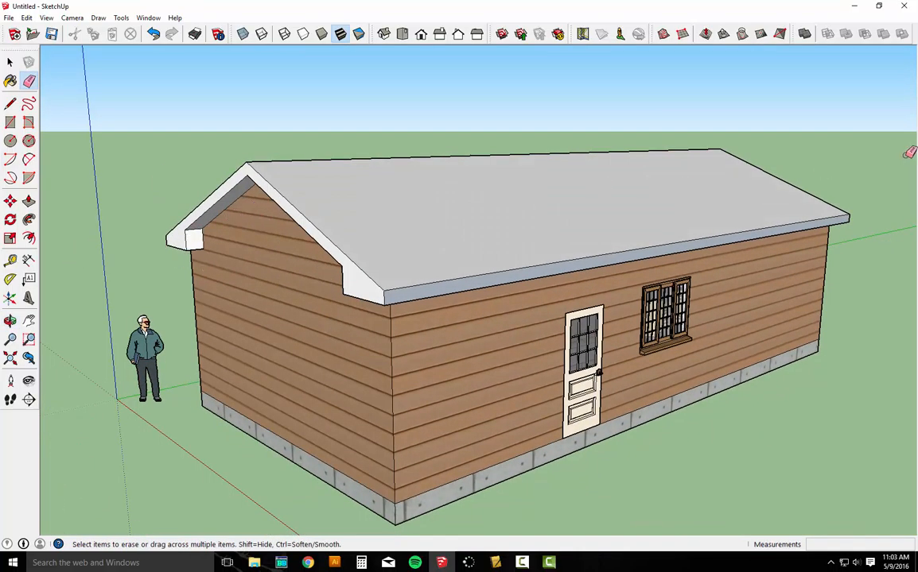
scroll(446, 167, down, 3)
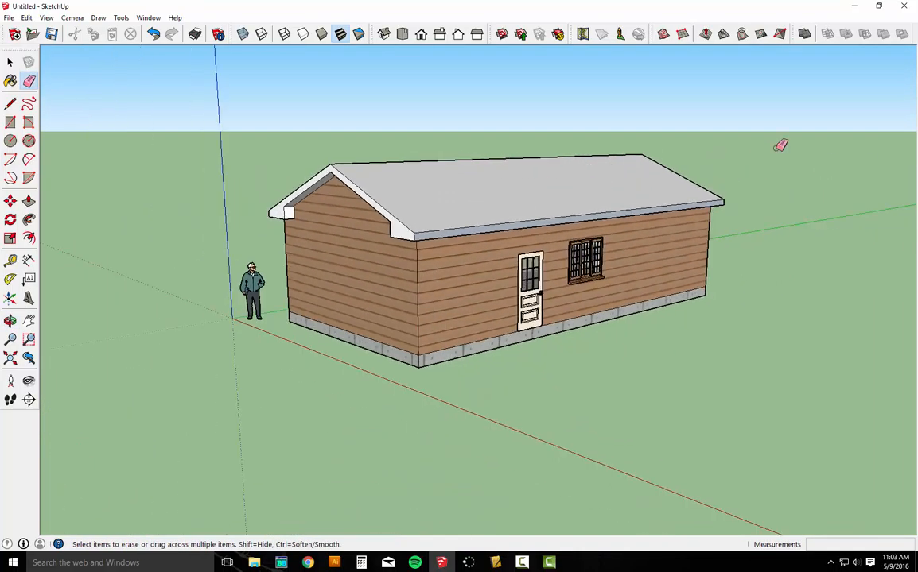
scroll(738, 130, up, 5)
mouse_move(717, 146)
middle_down()
mouse_move(553, 297)
mouse_move(475, 346)
mouse_move(716, 263)
middle_up()
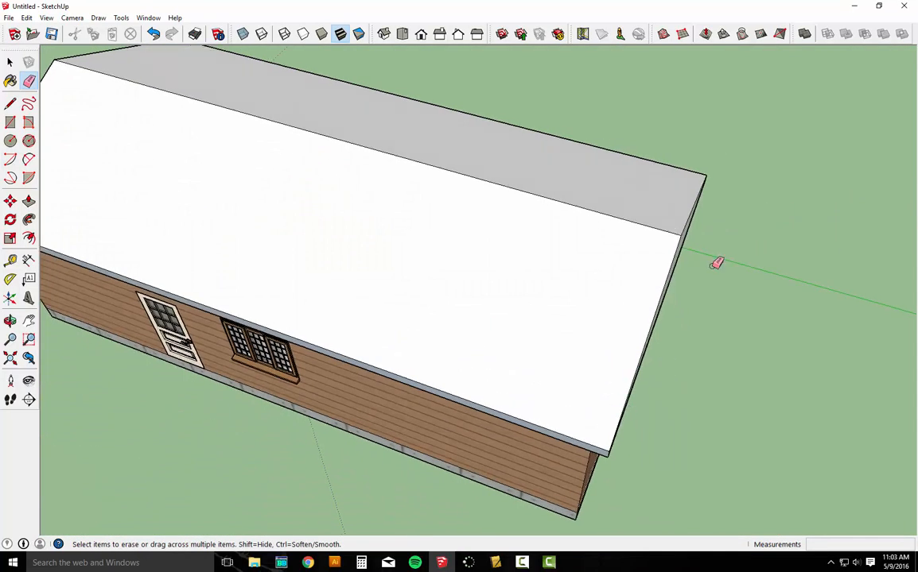
click(10, 104)
click(680, 235)
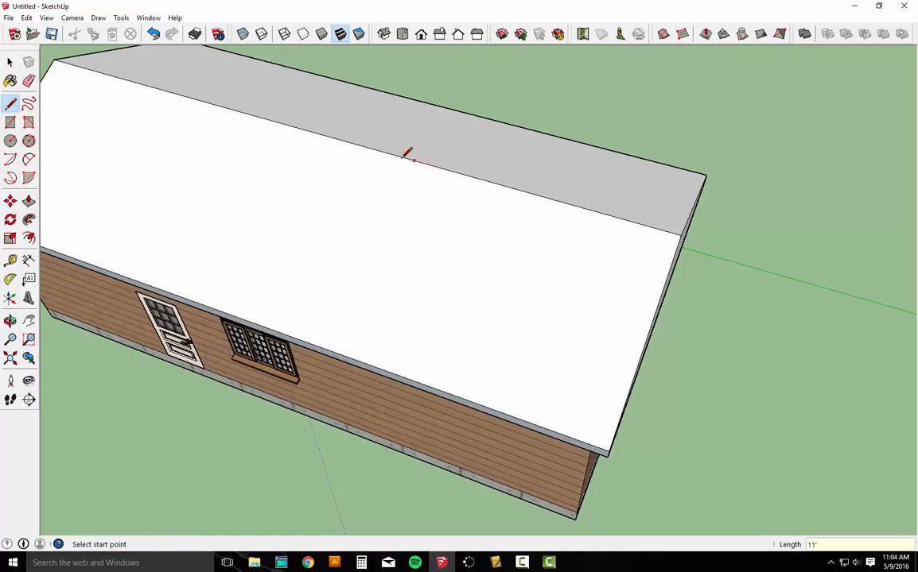
click(485, 180)
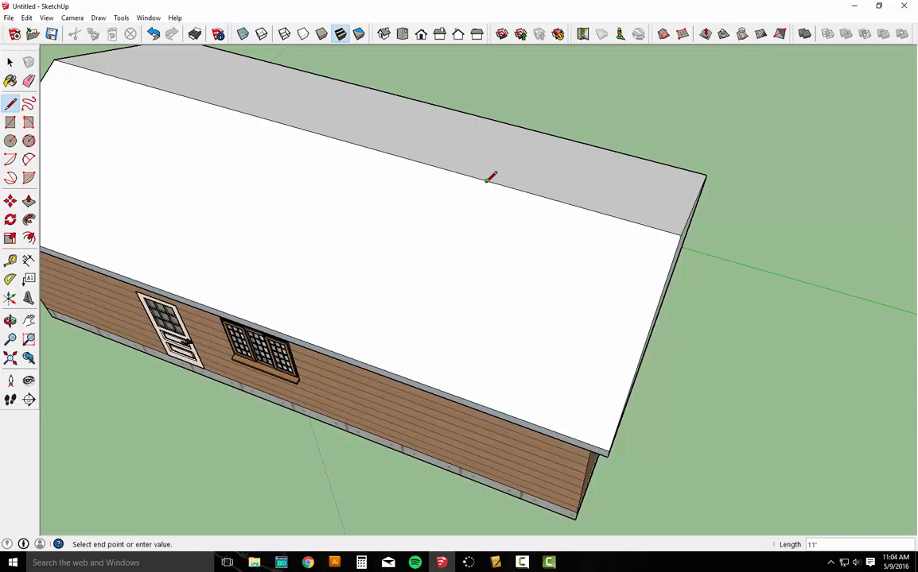
click(609, 451)
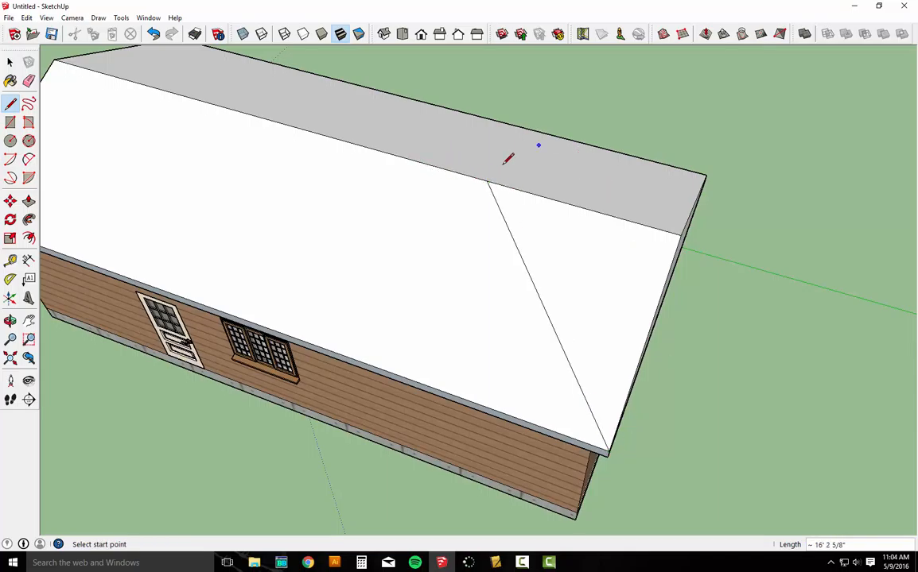
click(704, 175)
Erase the outer ridge segment and peak at the end opposite the gable to form a sloped hip end
mouse_move(822, 283)
middle_down()
mouse_move(842, 118)
mouse_move(373, 86)
middle_up()
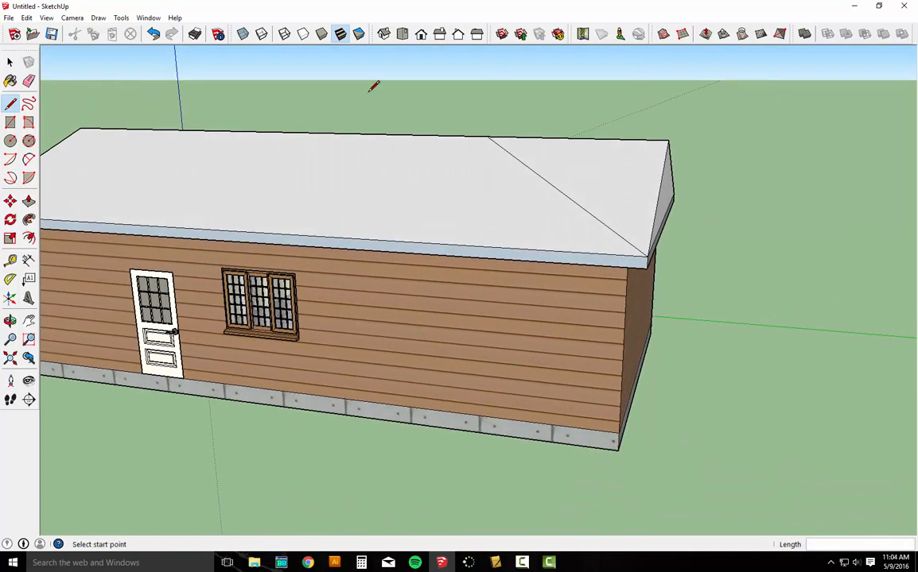
click(28, 81)
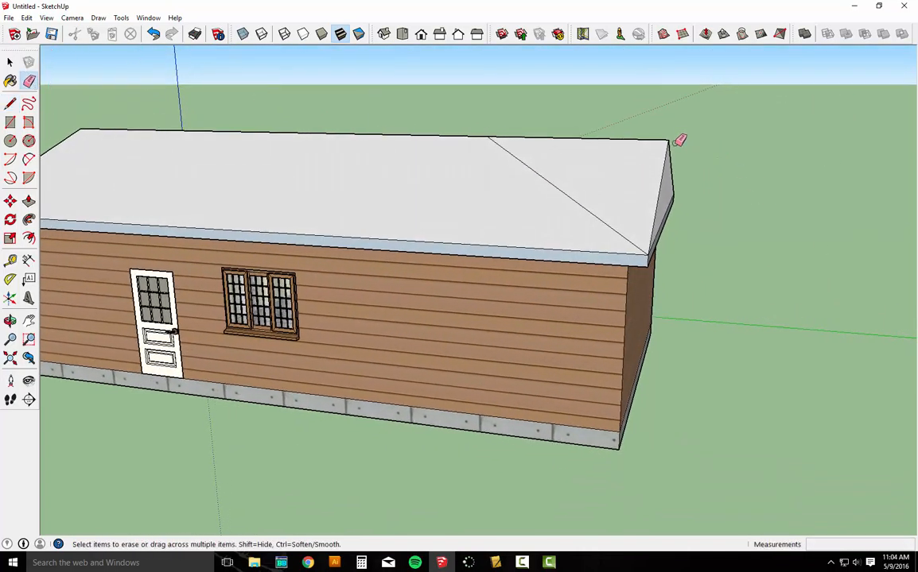
mouse_move(677, 141)
mouse_down()
mouse_move(657, 132)
mouse_move(704, 228)
mouse_up()
middle_drag(543, 126, 513, 178)
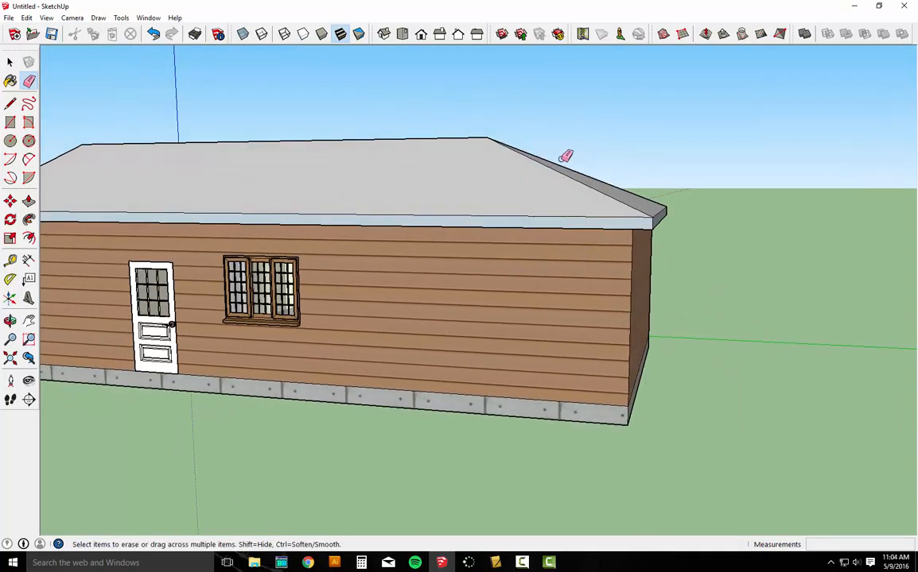
Select the entire roof, including the gable end, both long slopes and the hip end
mouse_move(653, 141)
middle_down()
mouse_move(334, 217)
mouse_move(764, 125)
mouse_move(417, 195)
mouse_move(239, 259)
mouse_move(803, 160)
mouse_move(609, 199)
mouse_move(459, 188)
mouse_move(504, 180)
mouse_move(553, 139)
mouse_move(545, 74)
mouse_move(519, 41)
mouse_move(524, 48)
middle_up()
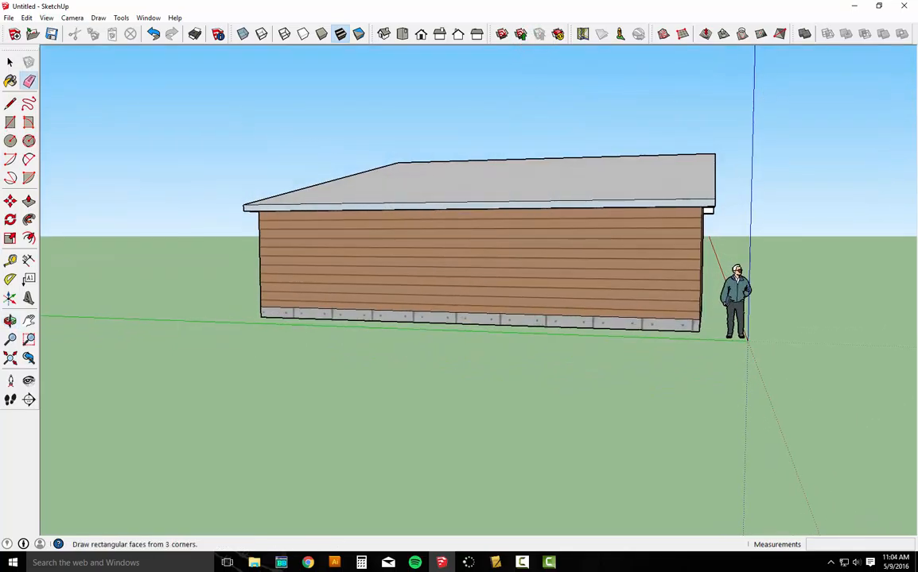
key(space)
scroll(693, 231, up, 3)
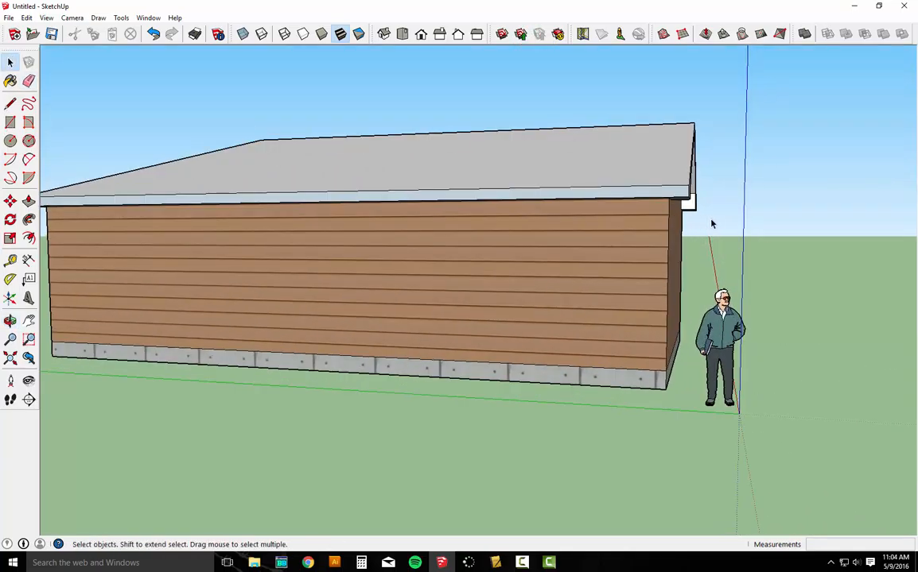
mouse_move(711, 225)
middle_down()
mouse_move(721, 221)
mouse_move(716, 231)
middle_up()
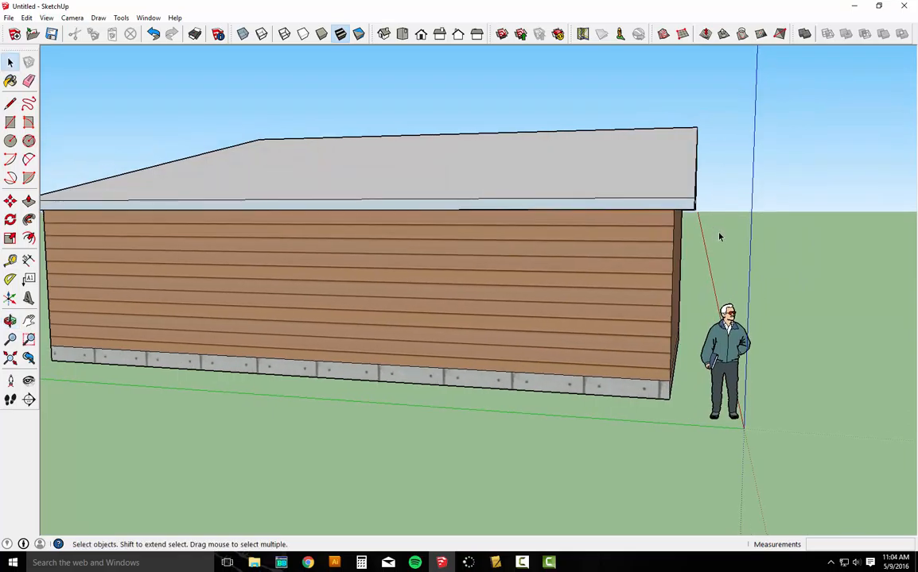
drag(690, 114, 688, 105)
scroll(704, 180, down, 3)
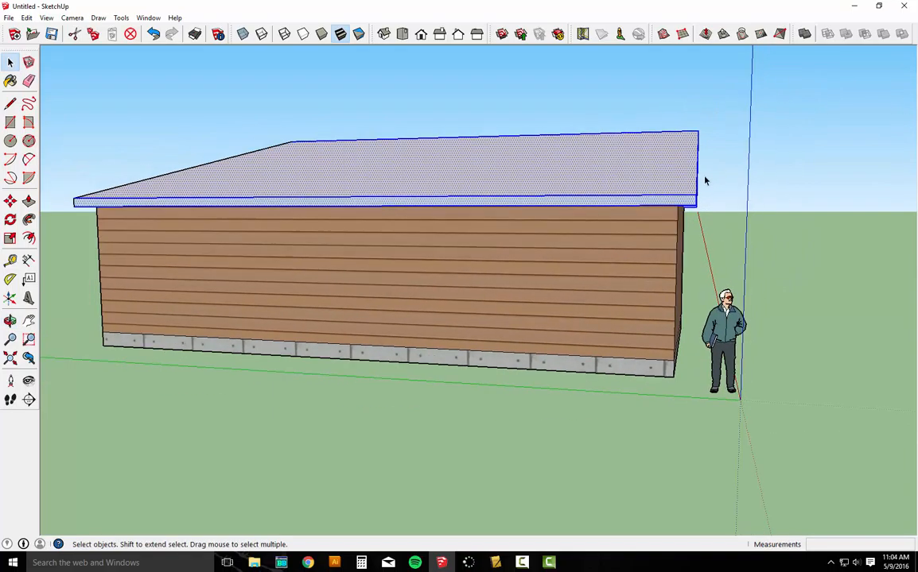
scroll(124, 269, down, 3)
scroll(129, 247, up, 3)
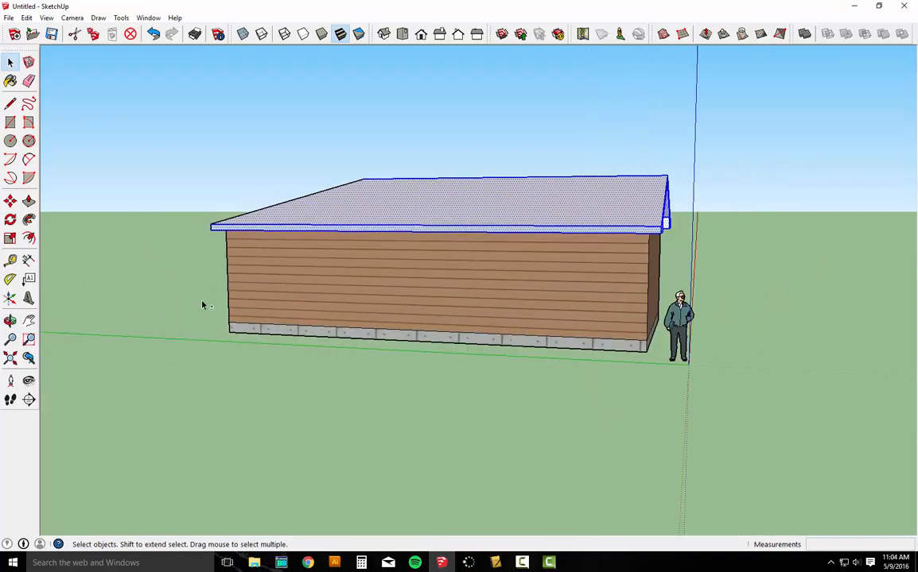
middle_drag(199, 302, 504, 320)
scroll(469, 241, up, 2)
scroll(469, 241, up, 2)
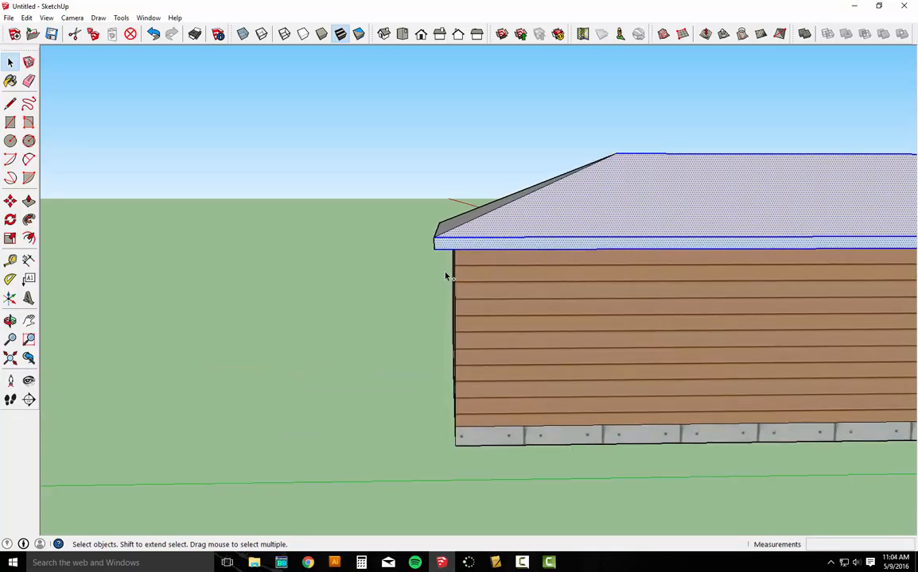
drag(436, 257, 418, 183)
middle_drag(415, 224, 484, 344)
scroll(433, 299, down, 5)
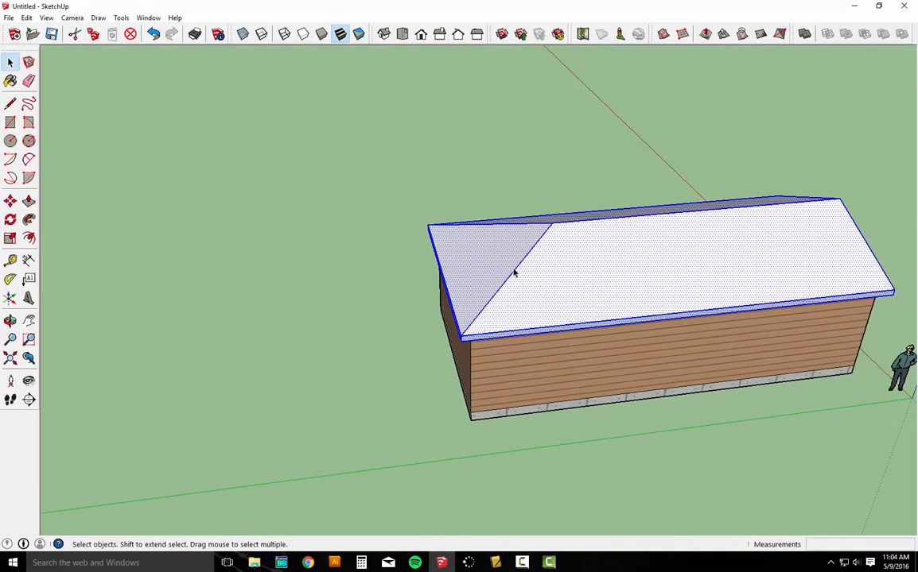
Group the selected roof geometry and move the group about 50' away from the house, clear of the walls
right_click(598, 260)
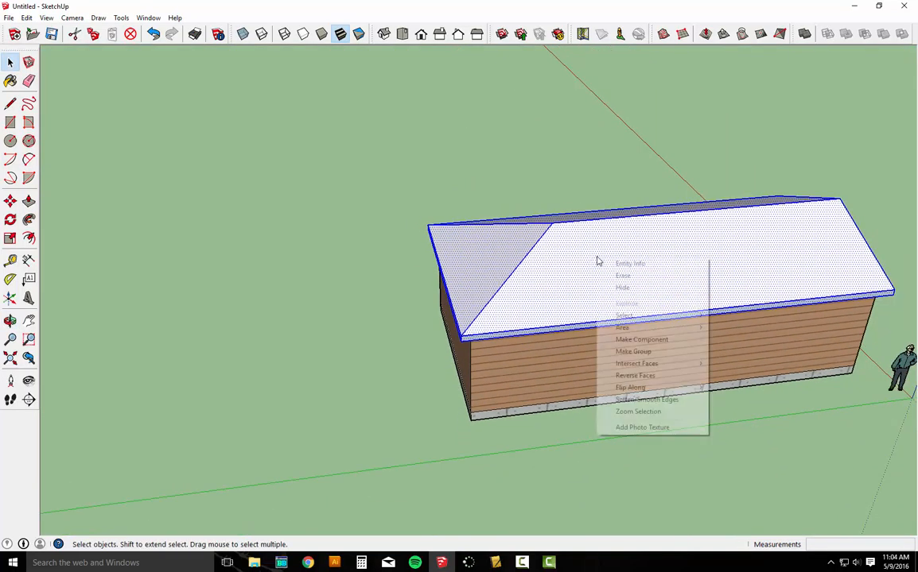
click(638, 355)
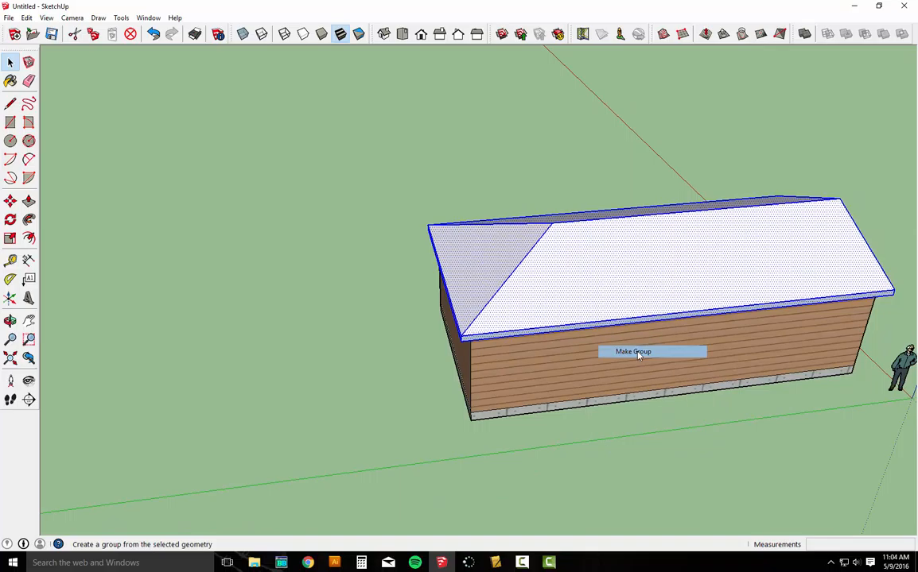
click(9, 201)
click(524, 284)
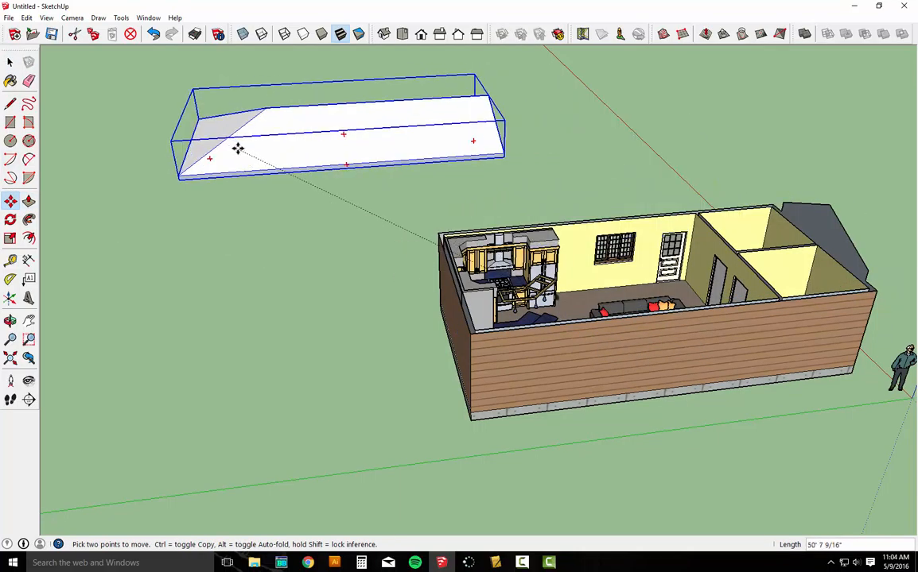
click(244, 149)
Move the roof group back onto the house, aligning its underside inner corner at the hip end with the matching top wall corner
middle_drag(803, 169, 287, 332)
scroll(93, 251, up, 8)
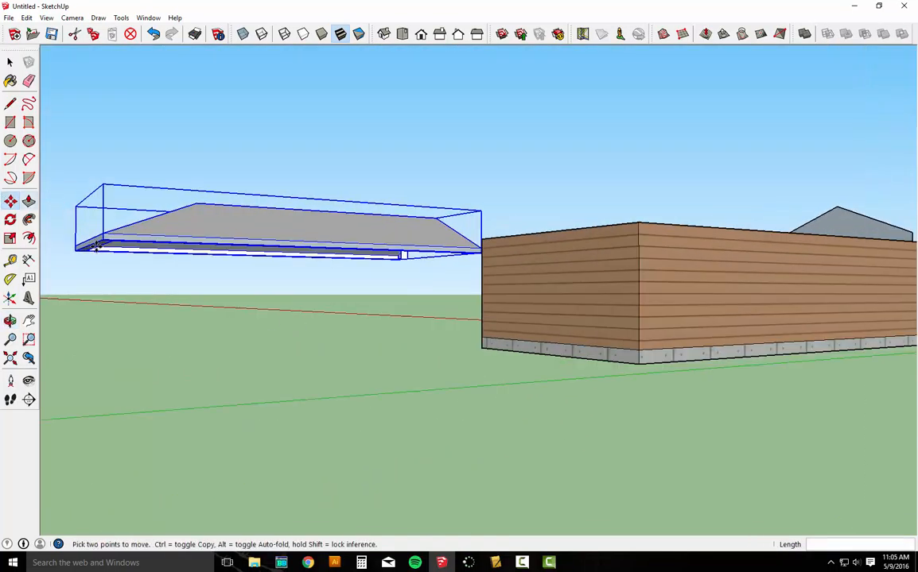
click(90, 250)
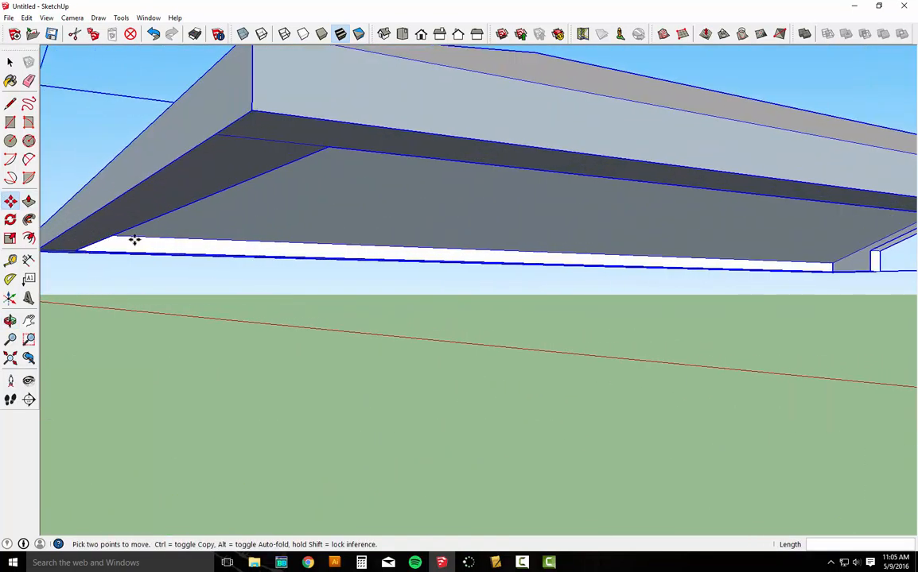
scroll(326, 149, down, 10)
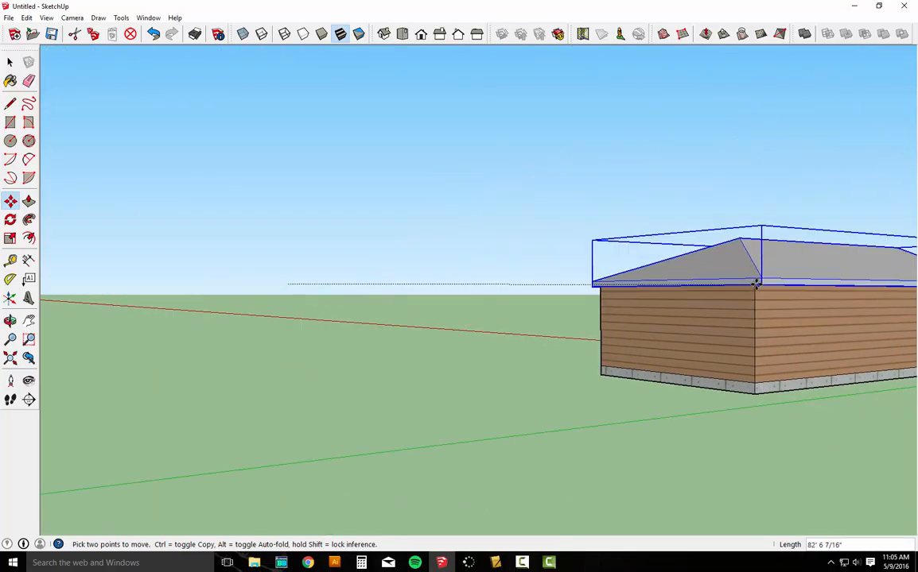
click(755, 283)
middle_drag(846, 312, 313, 381)
scroll(292, 362, down, 3)
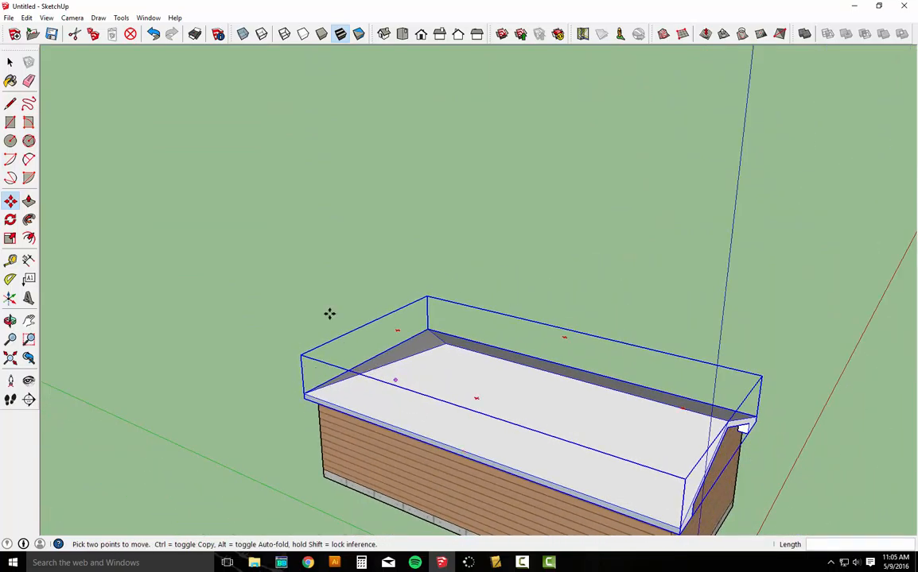